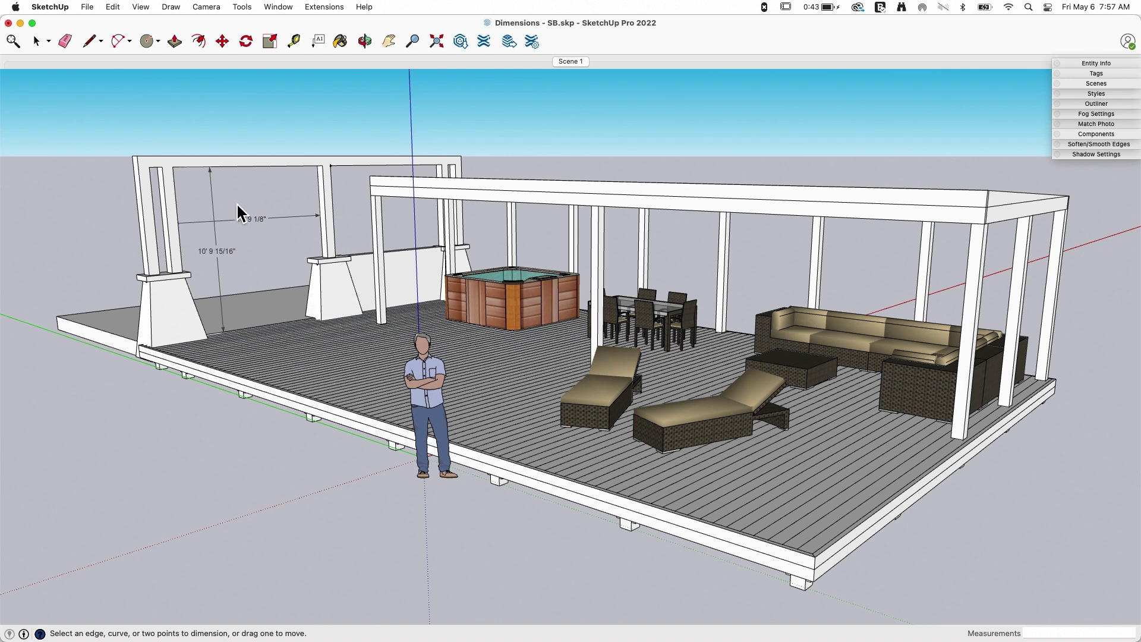
Select both pergola opening dimensions with the Select tool
{"action": "scroll", "coordinate": [237, 238], "scroll_direction": "up", "scroll_amount": 6}
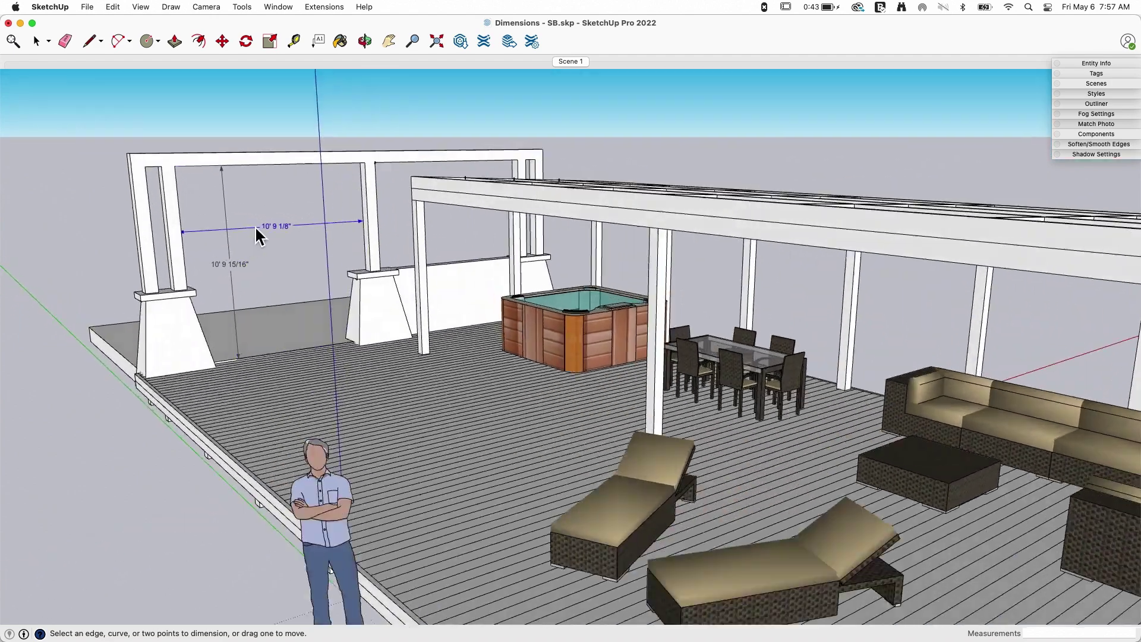
{"action": "key", "text": "space"}
{"action": "left_click_drag", "start_coordinate": [269, 292], "coordinate": [271, 293]}
Orbit and zoom in close to inspect the dimensions, including edge-on
{"action": "middle_click_drag", "start_coordinate": [284, 294], "coordinate": [261, 115]}
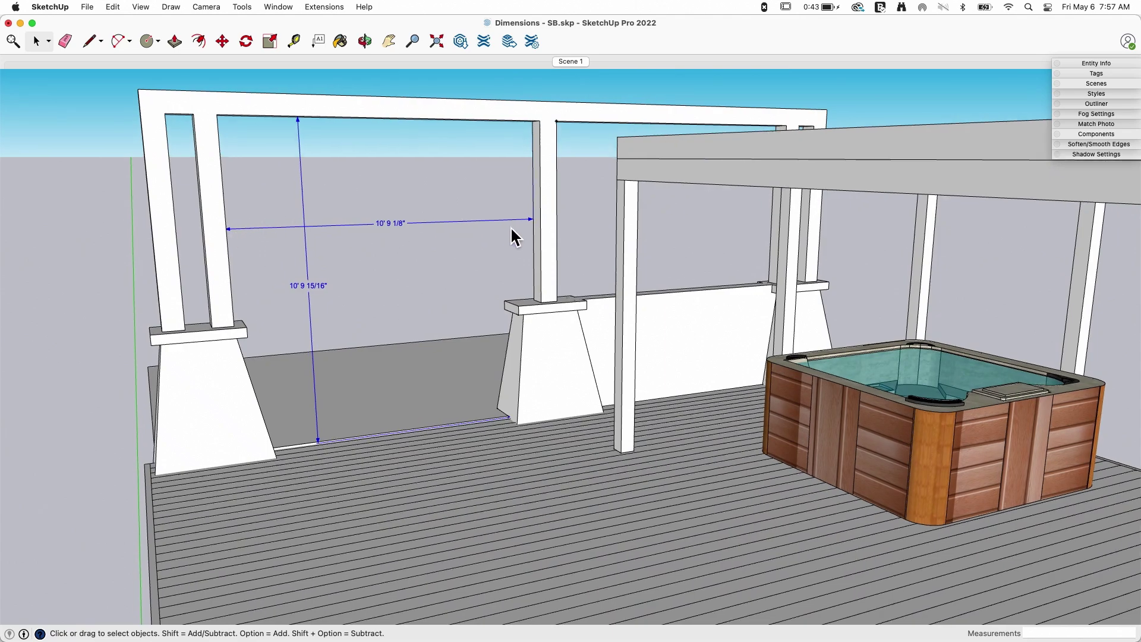
{"action": "scroll", "coordinate": [390, 253], "scroll_direction": "up", "scroll_amount": 6}
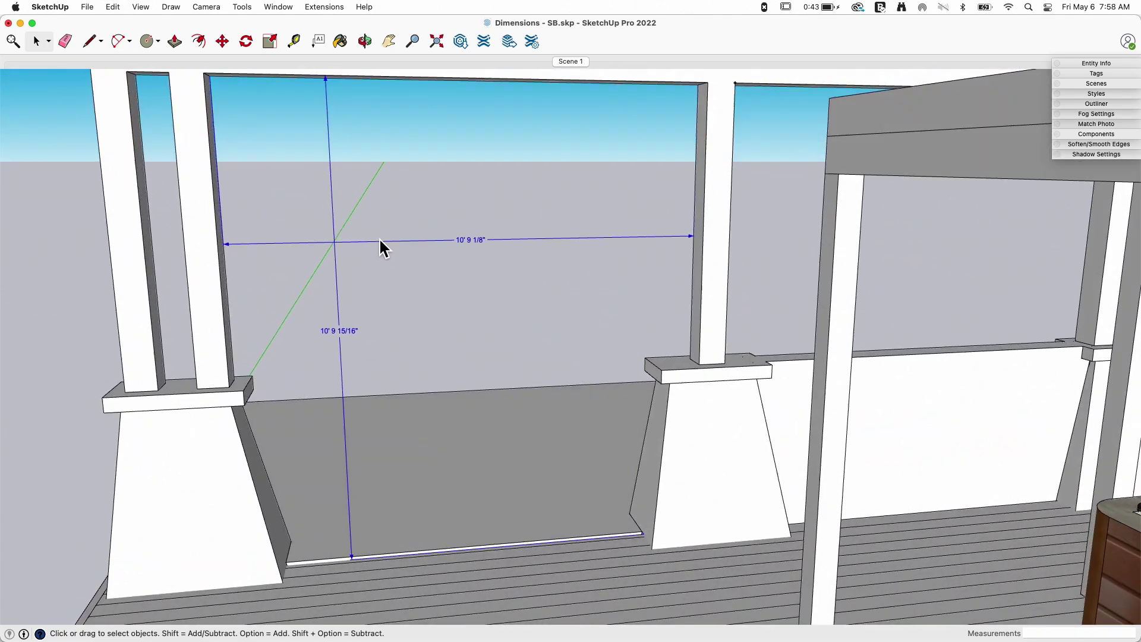
{"action": "middle_click_drag", "start_coordinate": [379, 237], "coordinate": [334, 134]}
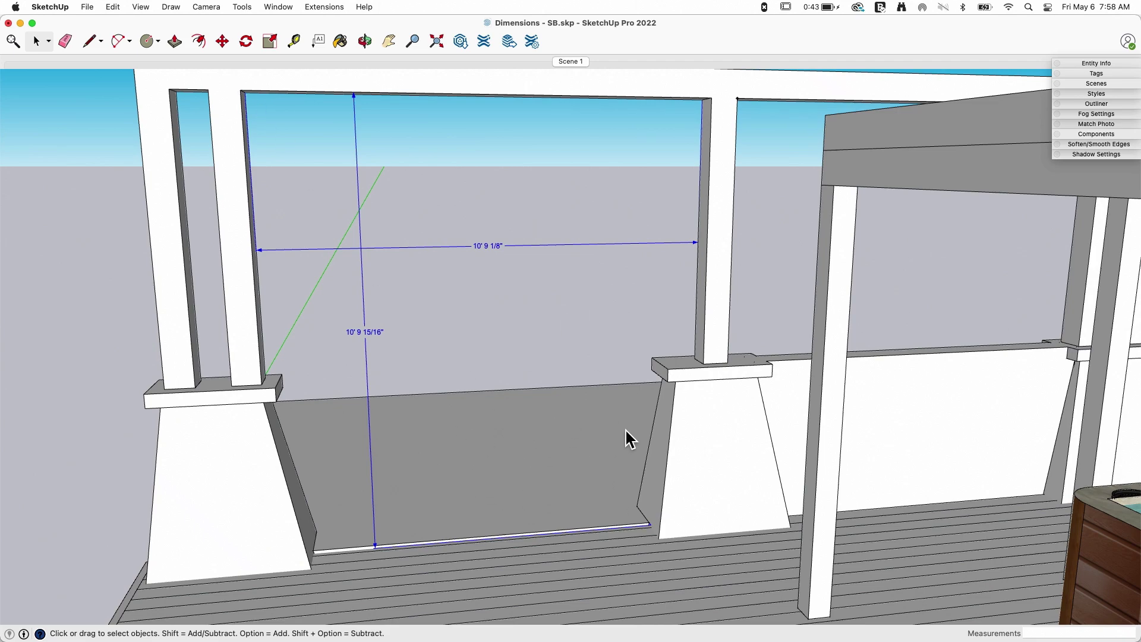
{"action": "middle_click_drag", "start_coordinate": [559, 381], "coordinate": [418, 291]}
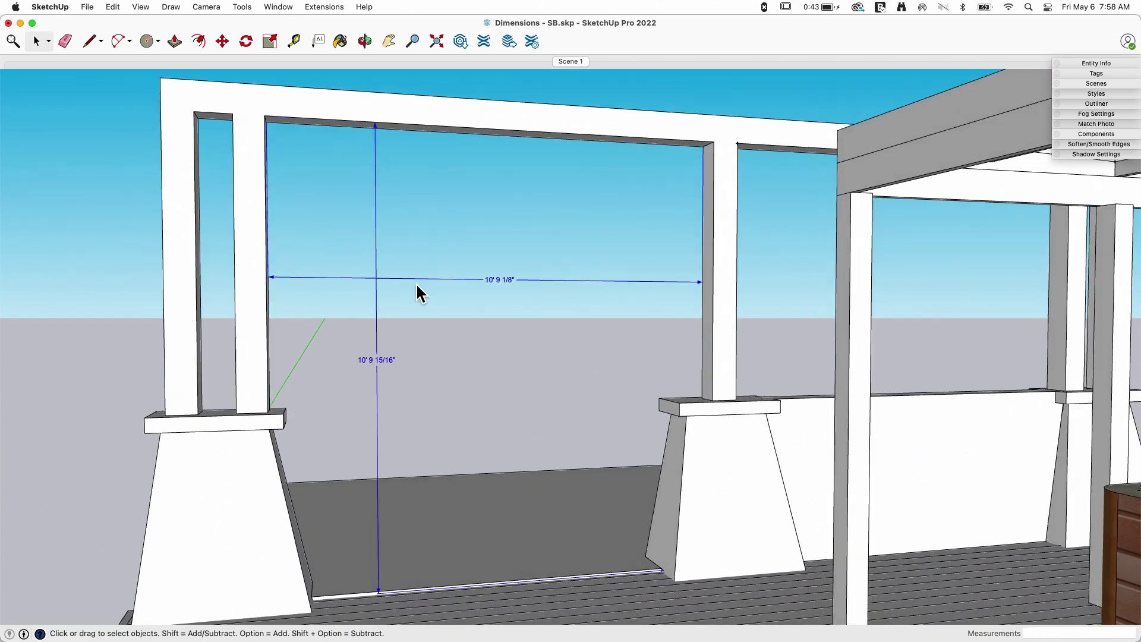
{"action": "scroll", "coordinate": [451, 254], "scroll_direction": "up", "scroll_amount": 3}
{"action": "scroll", "coordinate": [451, 254], "scroll_direction": "down", "scroll_amount": 5}
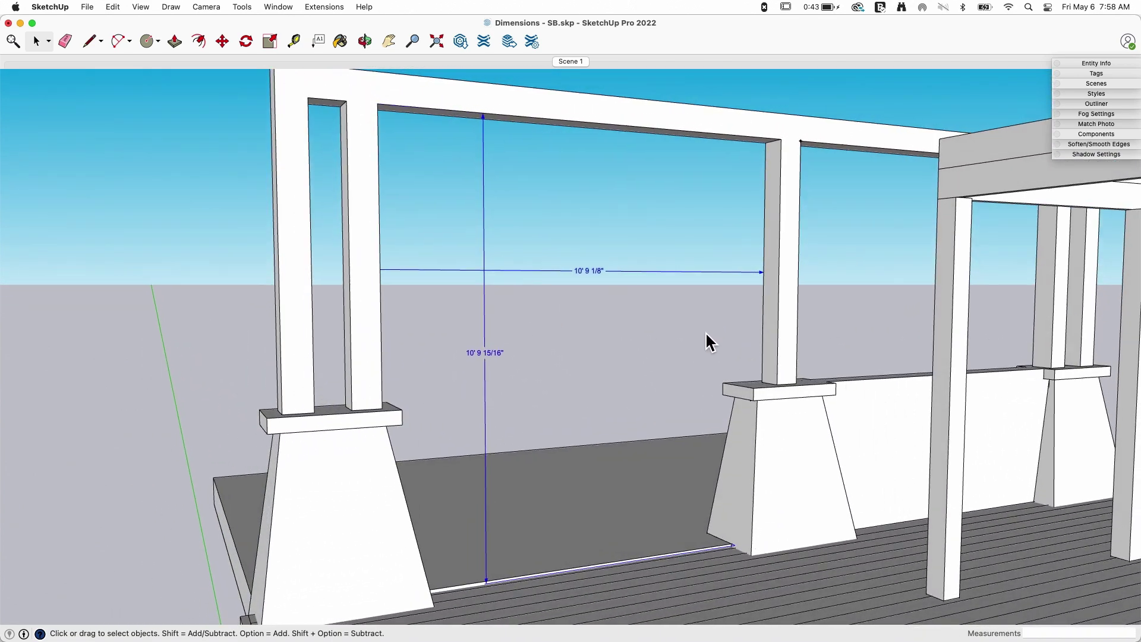
{"action": "middle_click_drag", "start_coordinate": [707, 334], "coordinate": [648, 331]}
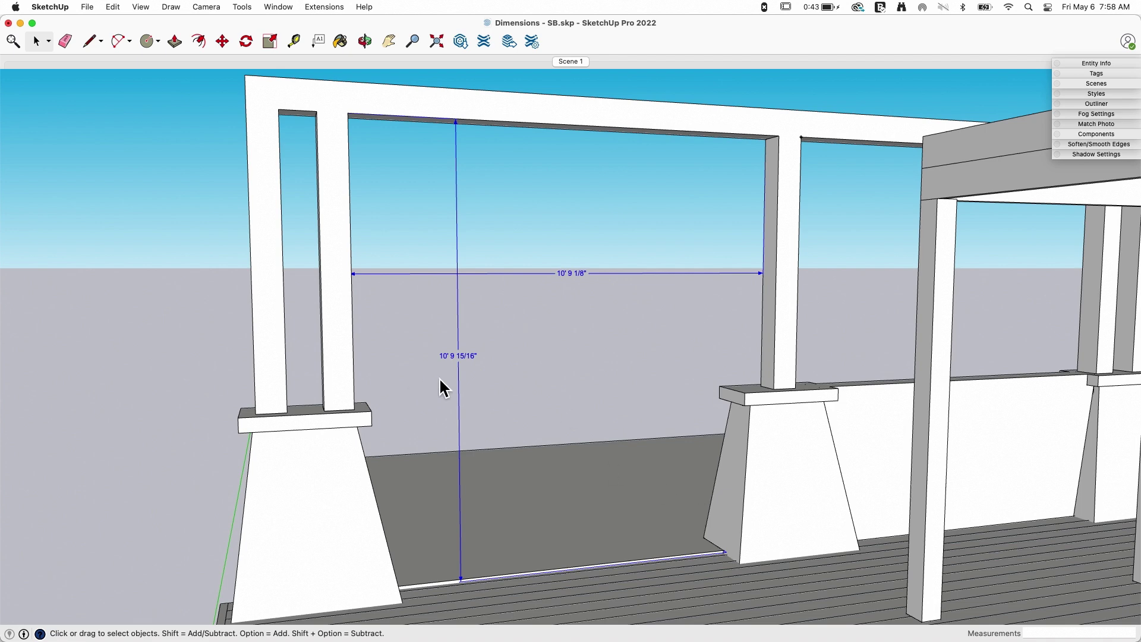
{"action": "middle_click_drag", "start_coordinate": [443, 387], "coordinate": [479, 368]}
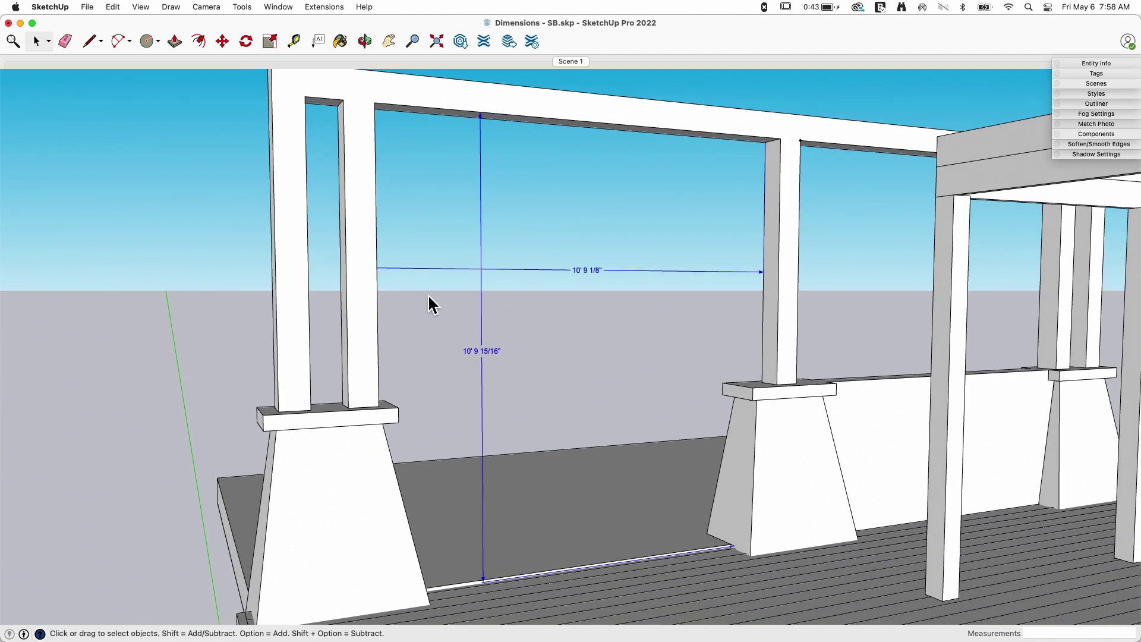
{"action": "middle_click_drag", "start_coordinate": [538, 286], "coordinate": [683, 316]}
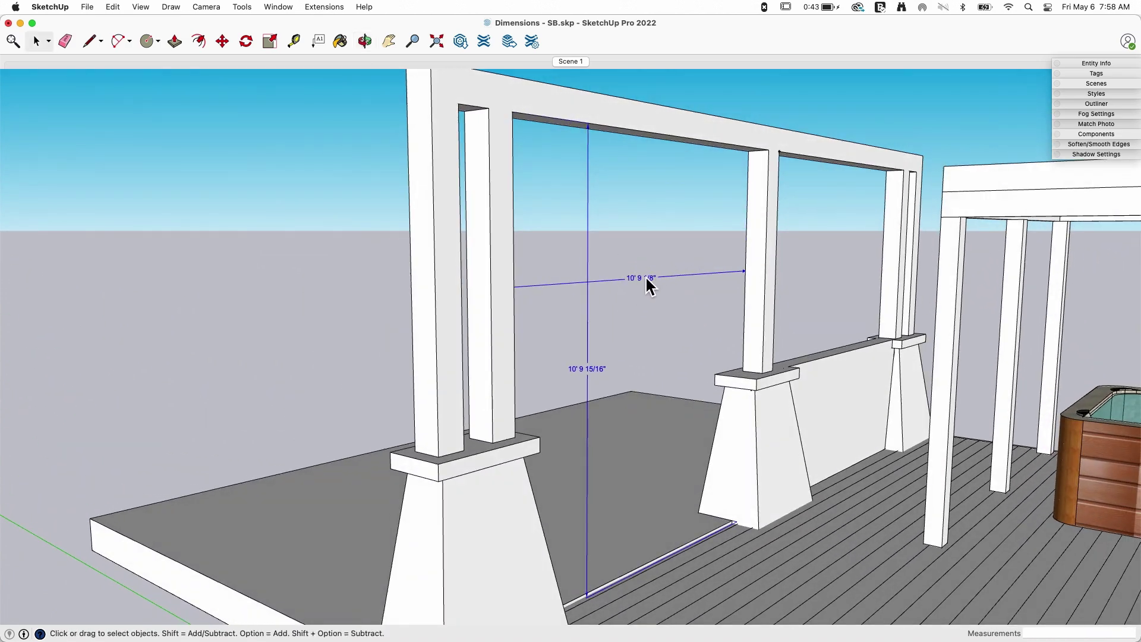
{"action": "middle_click_drag", "start_coordinate": [639, 403], "coordinate": [831, 386]}
Orbit around the posts and deck back to a frontal view of the pergola dimensions
{"action": "key", "text": "space"}
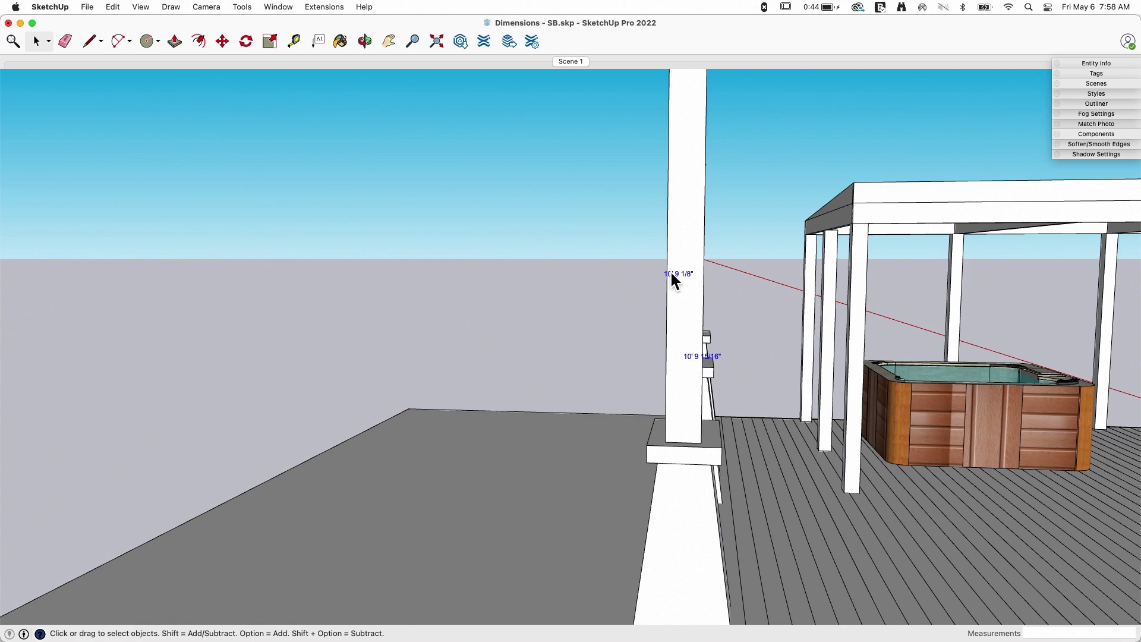
{"action": "mouse_move", "coordinate": [635, 325]}
{"action": "middle_mouse_down"}
{"action": "mouse_move", "coordinate": [790, 344]}
{"action": "mouse_move", "coordinate": [709, 276]}
{"action": "mouse_move", "coordinate": [275, 331]}
{"action": "middle_mouse_up"}
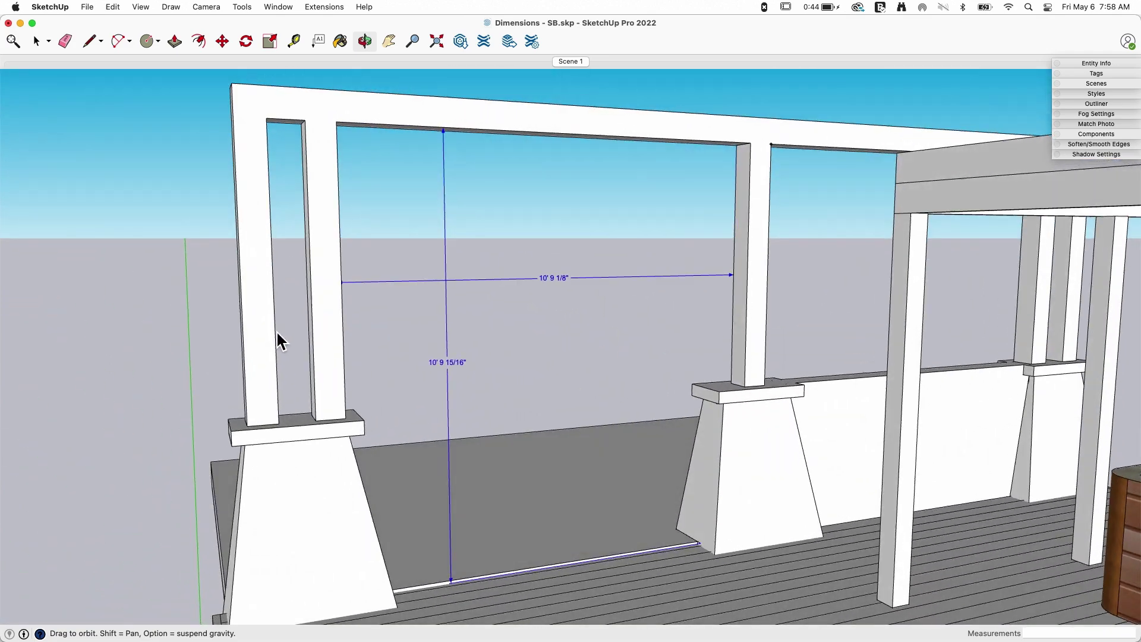
{"action": "mouse_move", "coordinate": [515, 216]}
{"action": "middle_mouse_down"}
{"action": "mouse_move", "coordinate": [525, 244]}
{"action": "mouse_move", "coordinate": [318, 276]}
{"action": "mouse_move", "coordinate": [466, 202]}
{"action": "mouse_move", "coordinate": [764, 168]}
{"action": "mouse_move", "coordinate": [822, 244]}
{"action": "middle_mouse_up"}
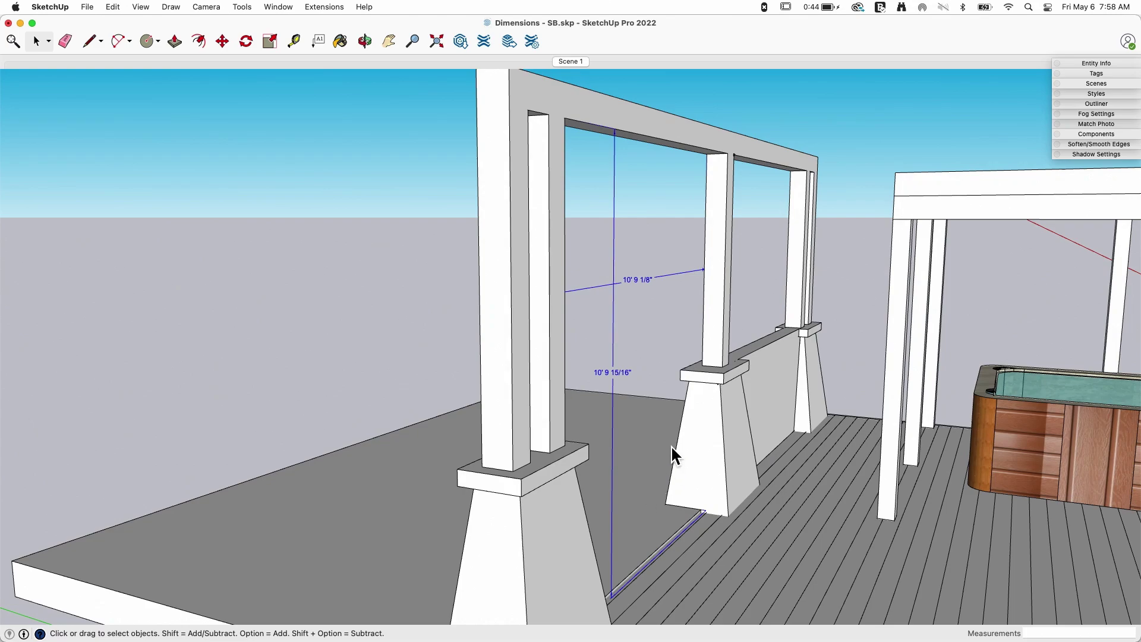
{"action": "middle_click_drag", "start_coordinate": [672, 445], "coordinate": [382, 413]}
{"action": "middle_click_drag", "start_coordinate": [541, 327], "coordinate": [798, 398]}
{"action": "middle_click_drag", "start_coordinate": [565, 511], "coordinate": [697, 464]}
{"action": "middle_click_drag", "start_coordinate": [603, 464], "coordinate": [662, 473]}
{"action": "middle_click_drag", "start_coordinate": [680, 352], "coordinate": [255, 426]}
{"action": "middle_click_drag", "start_coordinate": [629, 225], "coordinate": [565, 165]}
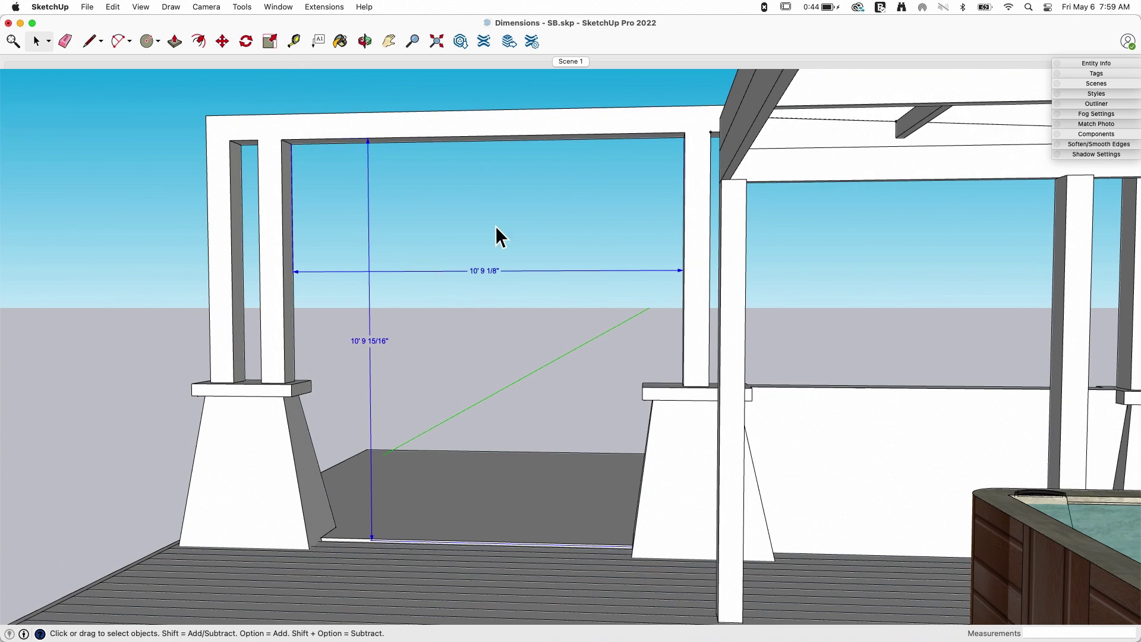
{"action": "middle_click_drag", "start_coordinate": [497, 234], "coordinate": [647, 291]}
In Model Info > Dimensions, set the dimension font to Arial Black Bold, 18 points
{"action": "left_click", "coordinate": [281, 7]}
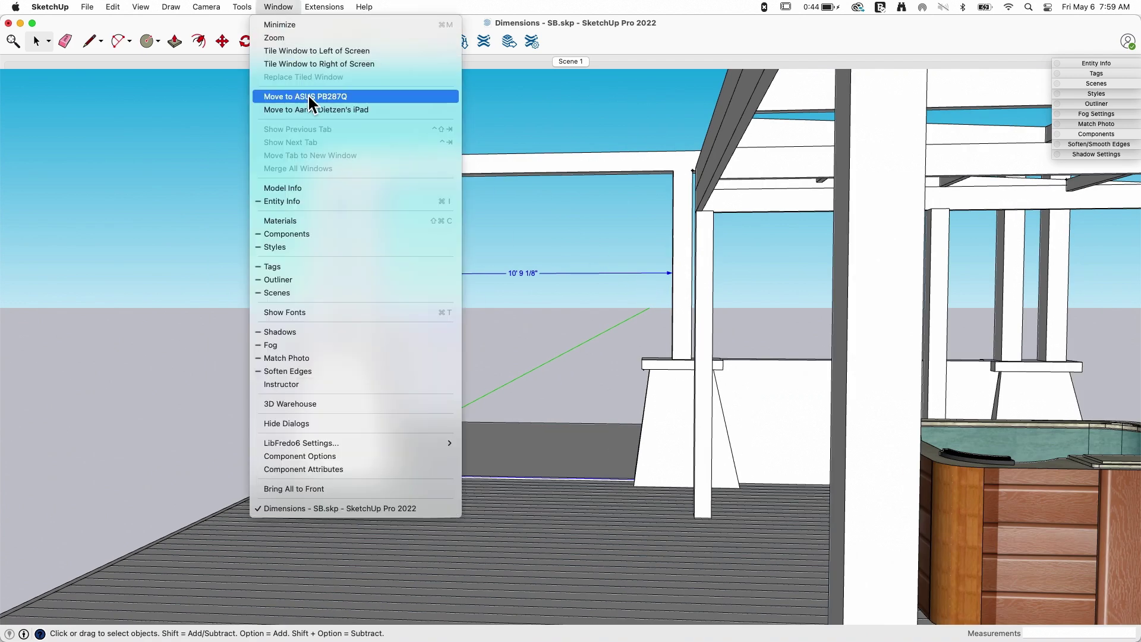
{"action": "left_click", "coordinate": [318, 187]}
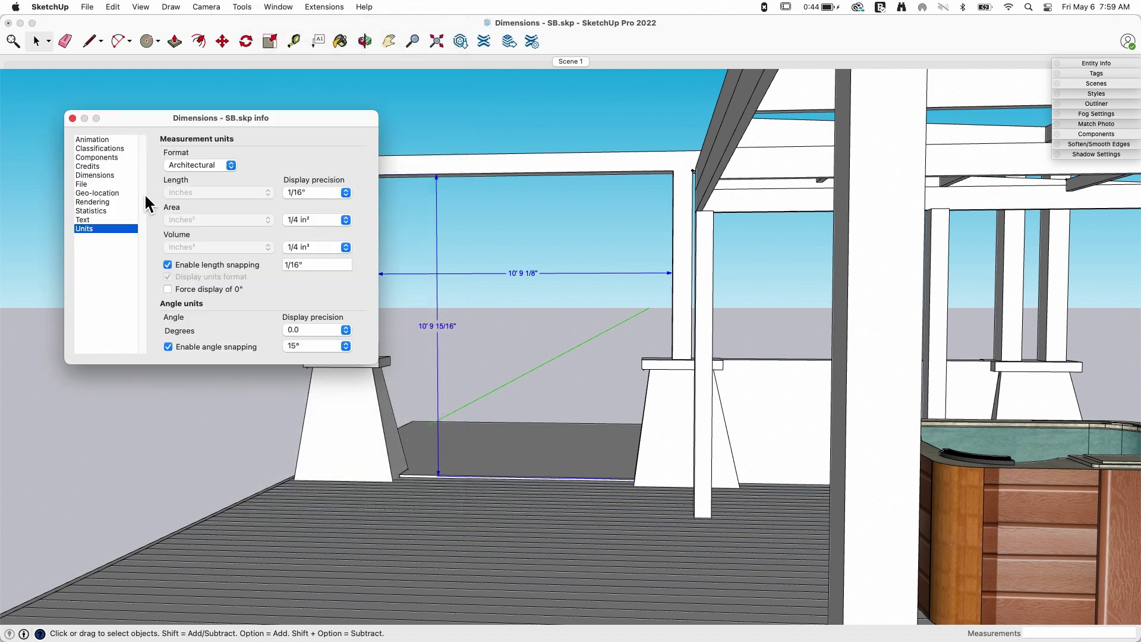
{"action": "left_click", "coordinate": [92, 174]}
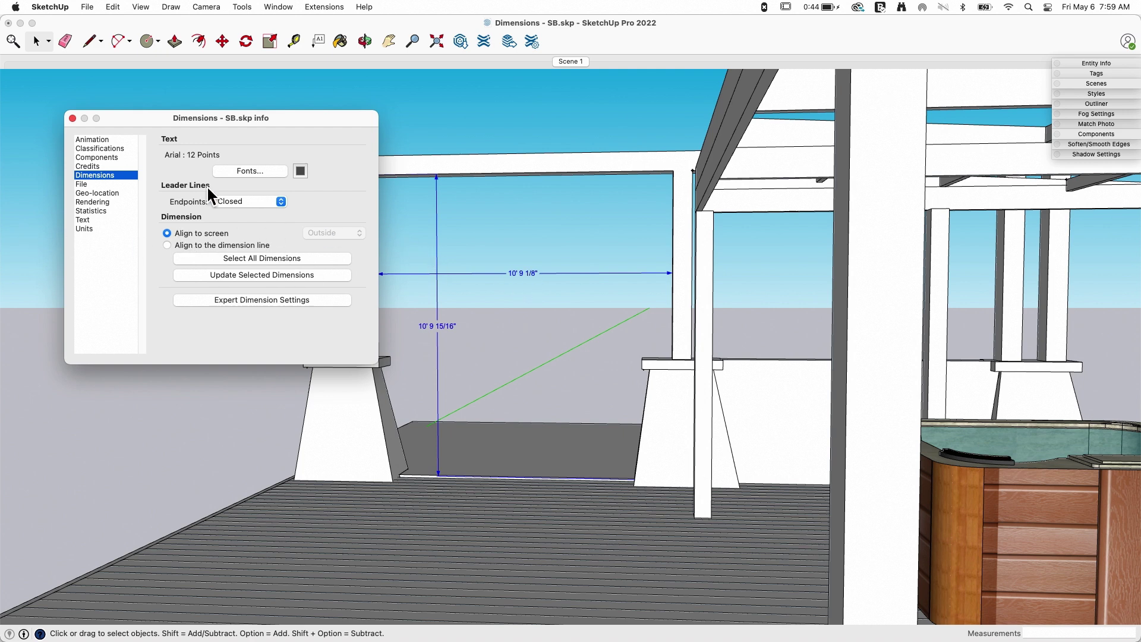
{"action": "left_click", "coordinate": [246, 171]}
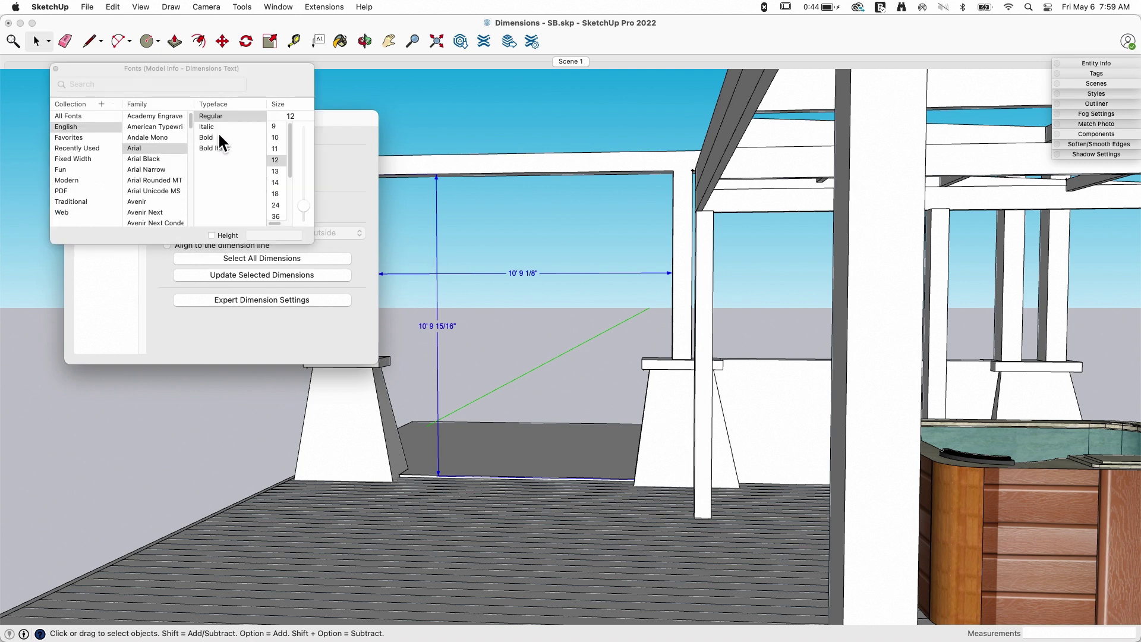
{"action": "left_click", "coordinate": [158, 159]}
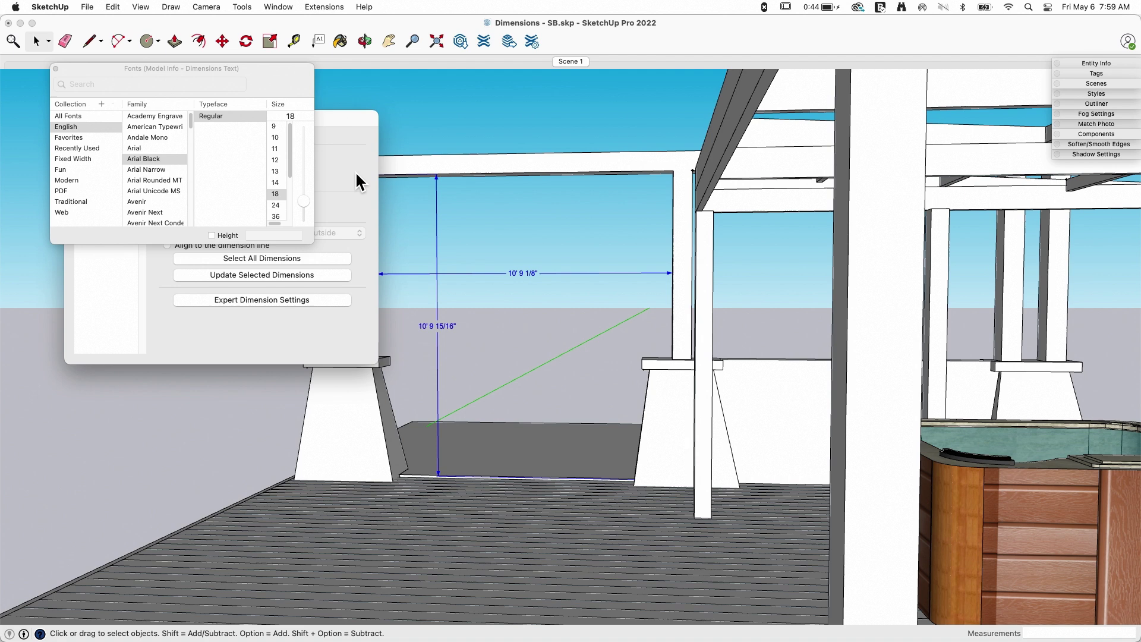
{"action": "left_click", "coordinate": [55, 69]}
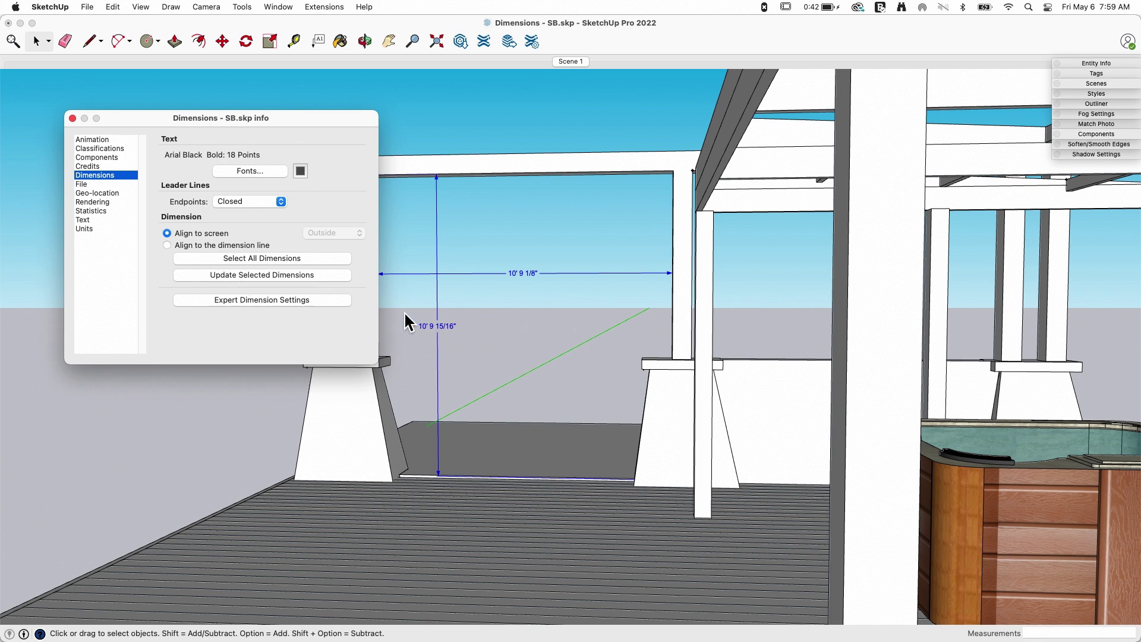
Apply the new font to the selected dimensions and change endpoints from Dot to Slash
{"action": "left_click", "coordinate": [250, 276]}
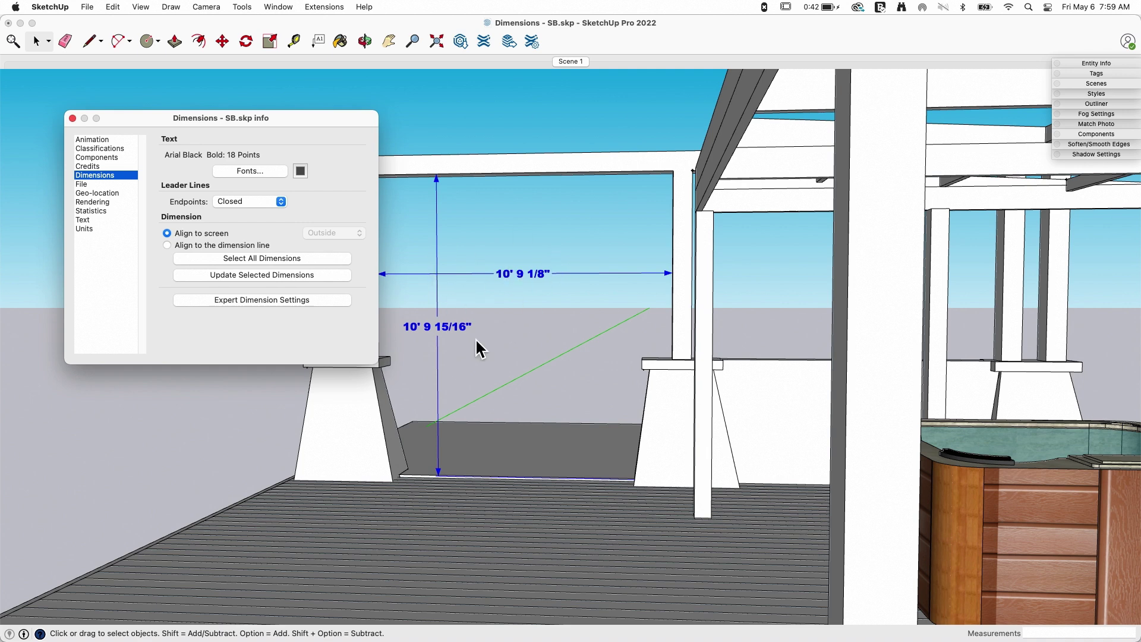
{"action": "left_click", "coordinate": [256, 201]}
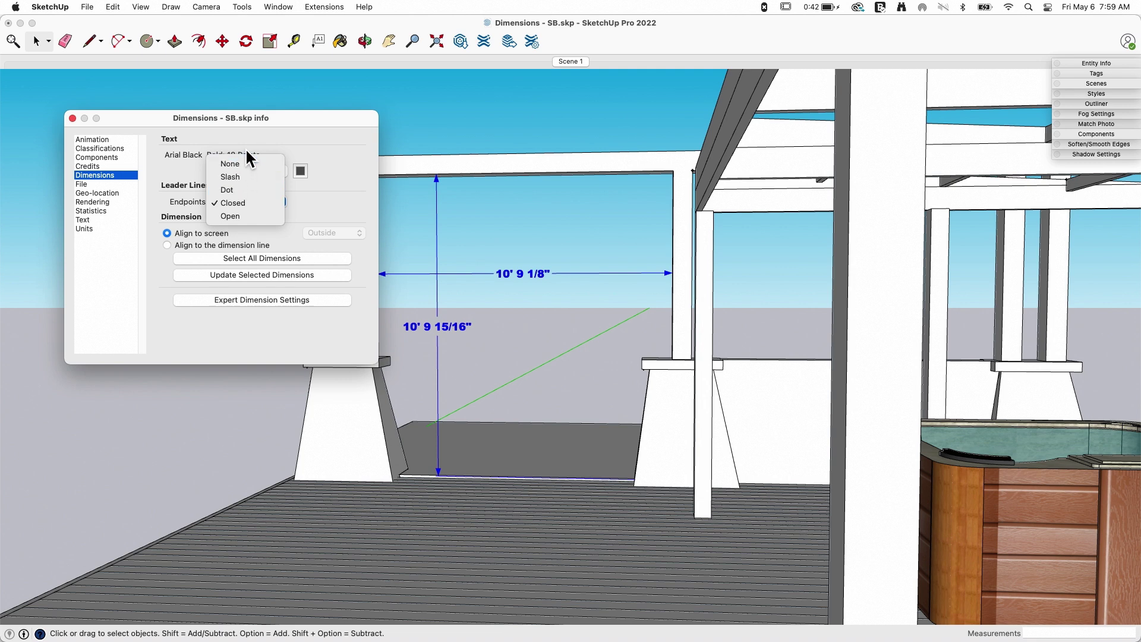
{"action": "left_click", "coordinate": [273, 189]}
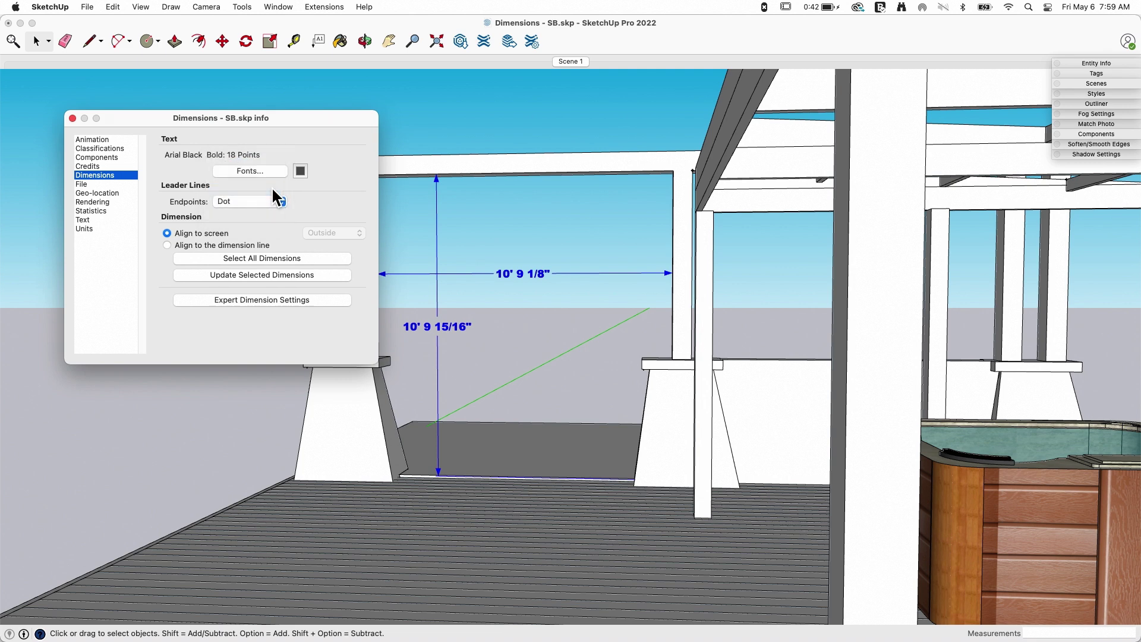
{"action": "left_click", "coordinate": [275, 273]}
{"action": "left_click", "coordinate": [248, 202]}
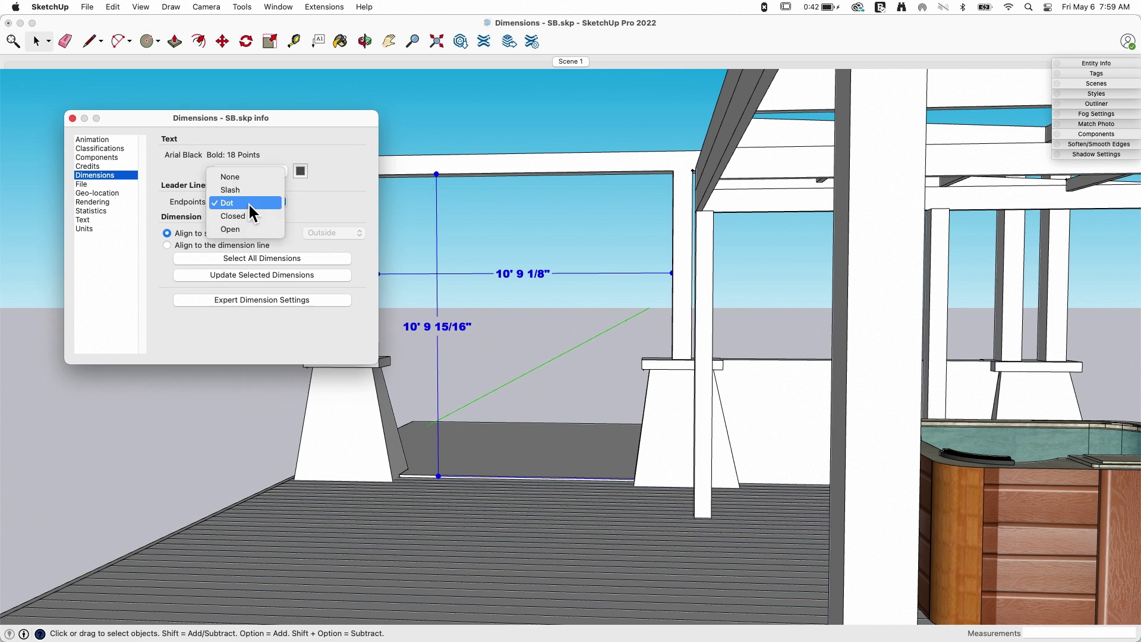
{"action": "left_click", "coordinate": [249, 189]}
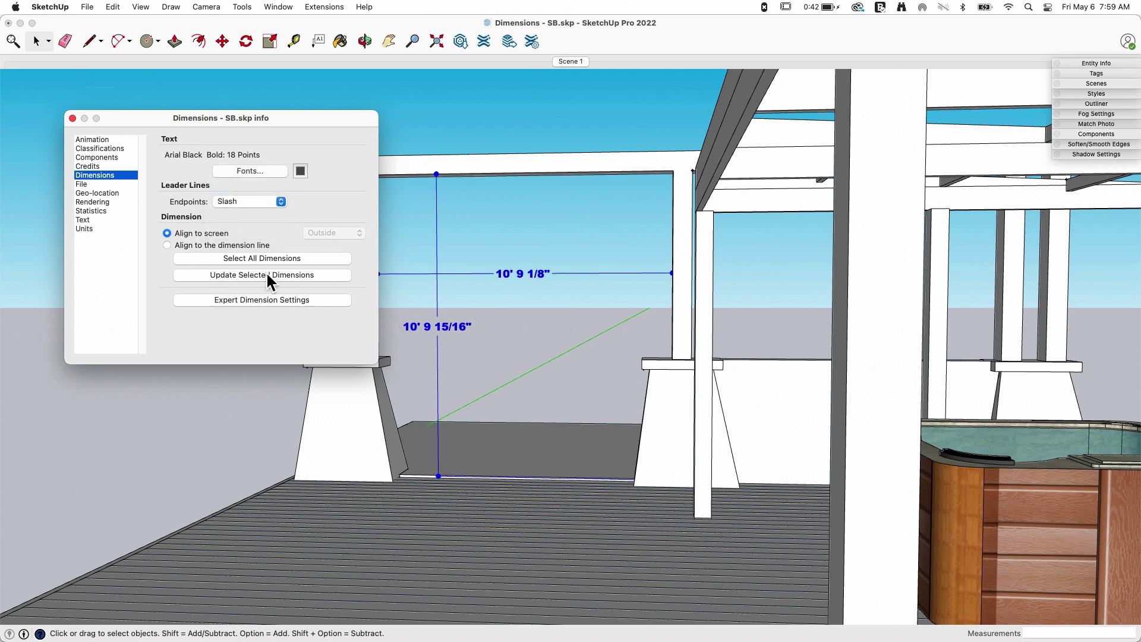
Align the dimension text to the dimension line and update both selected dimensions
{"action": "left_click", "coordinate": [167, 245]}
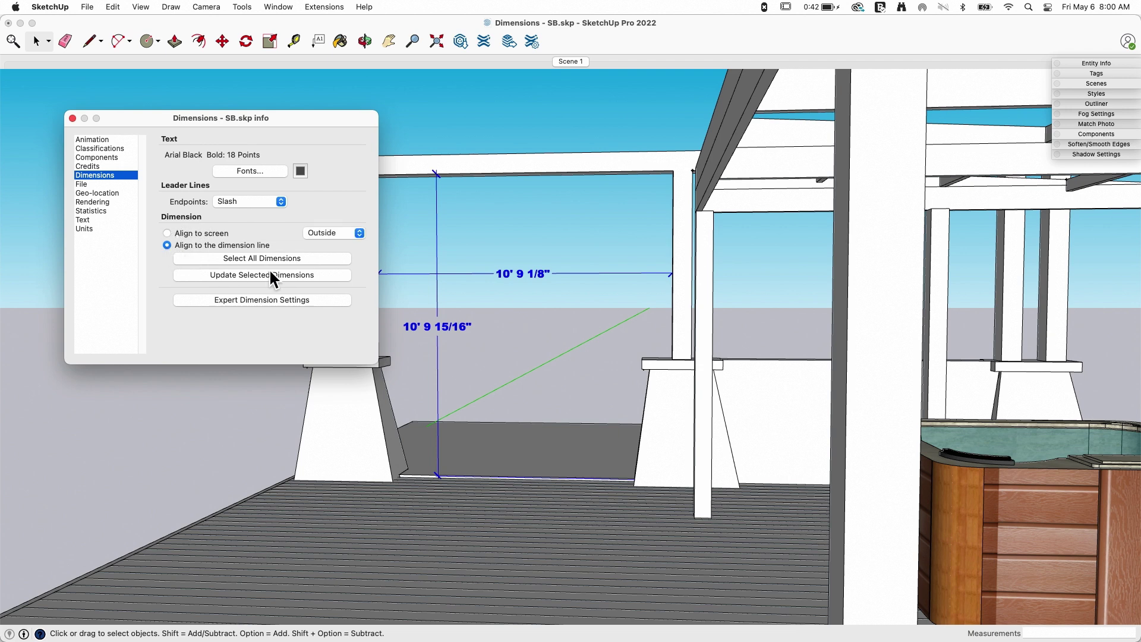
{"action": "left_click", "coordinate": [252, 273]}
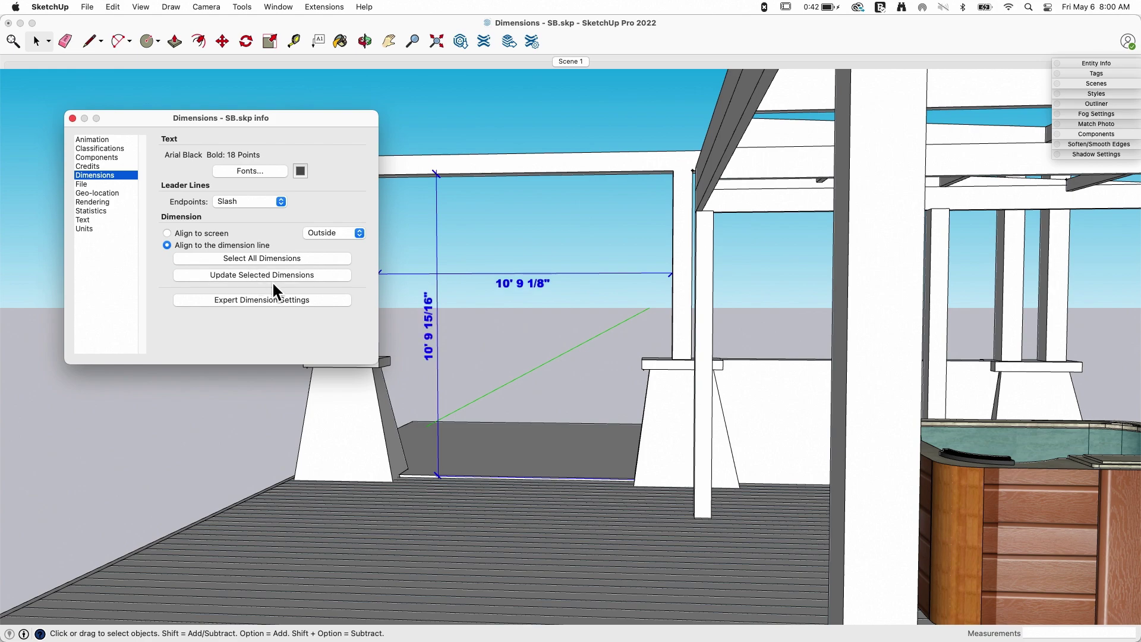
{"action": "key", "text": "o"}
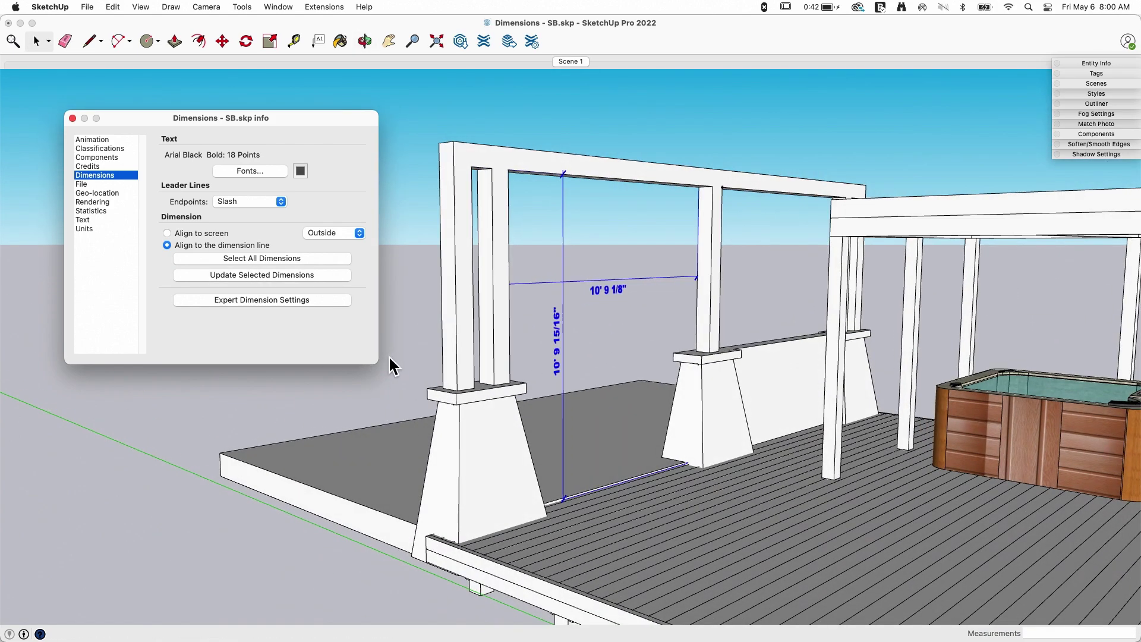
{"action": "left_click_drag", "start_coordinate": [390, 364], "coordinate": [543, 374]}
Switch the pergola dimensions' text alignment to Align to screen and update them
{"action": "key", "text": "space"}
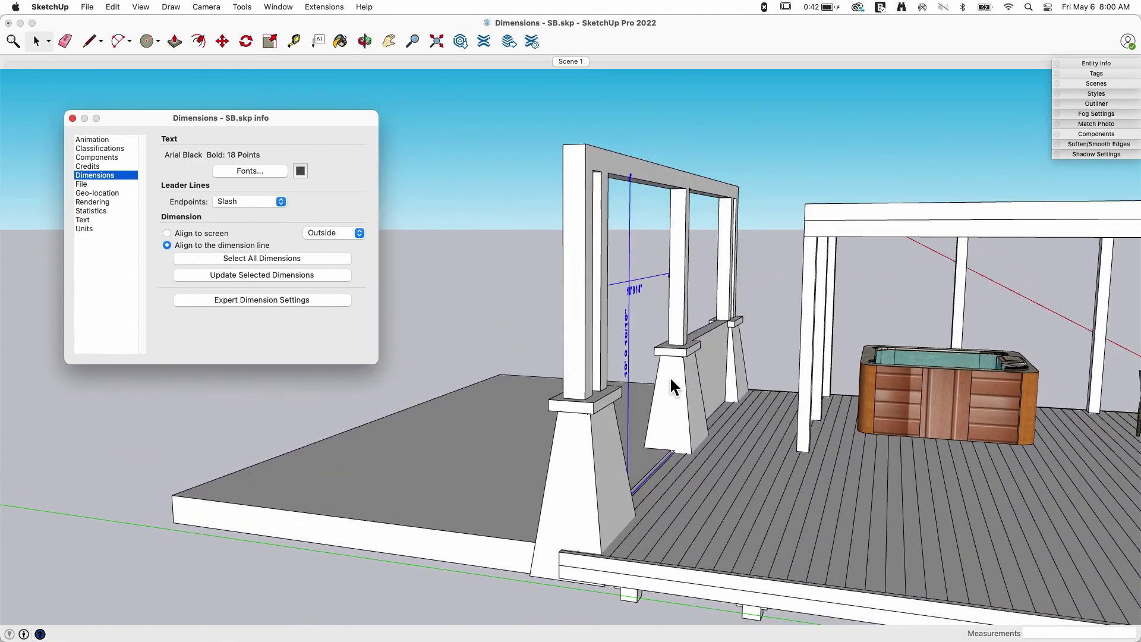
{"action": "scroll", "coordinate": [670, 381], "scroll_direction": "up", "scroll_amount": 3}
{"action": "middle_click_drag", "start_coordinate": [653, 358], "coordinate": [705, 171]}
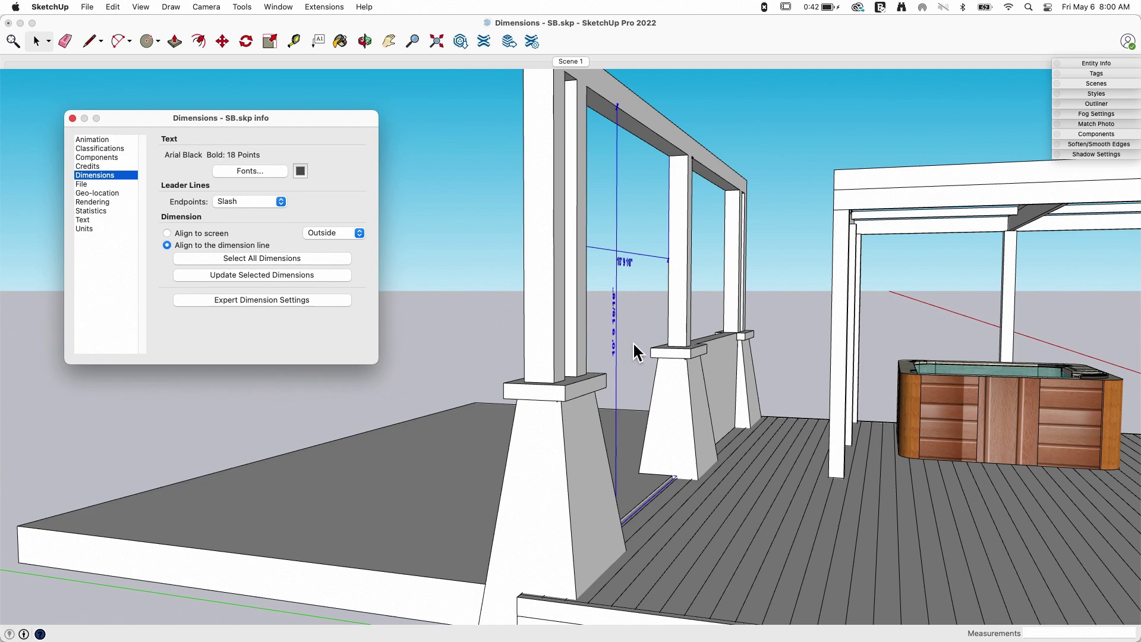
{"action": "left_click", "coordinate": [167, 233]}
{"action": "left_click", "coordinate": [240, 276]}
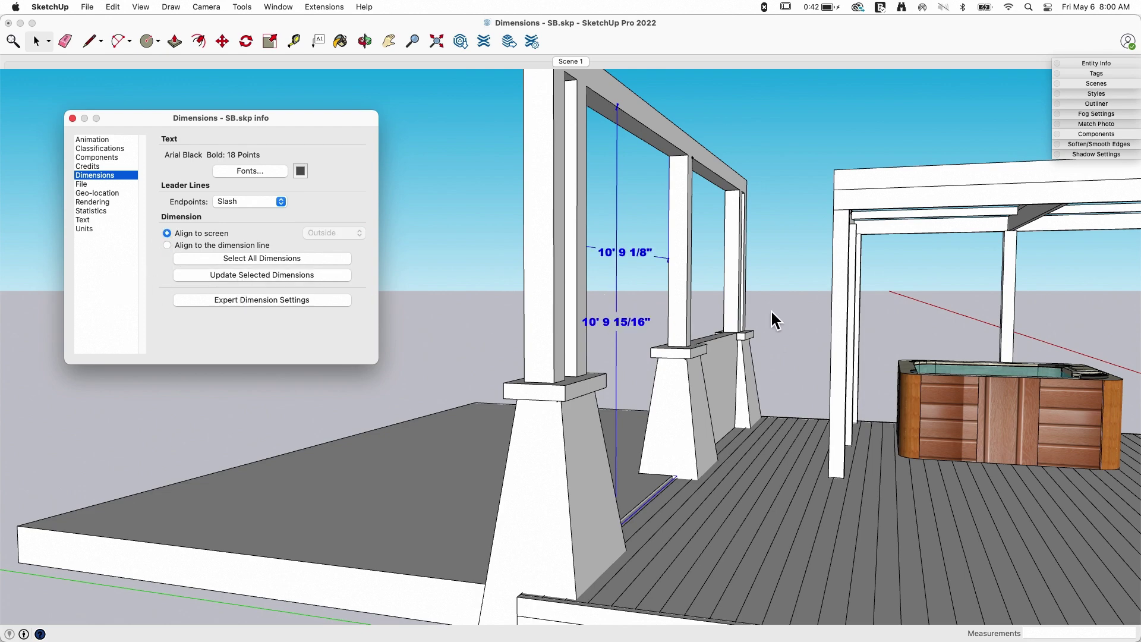
{"action": "middle_click_drag", "start_coordinate": [772, 311], "coordinate": [355, 360]}
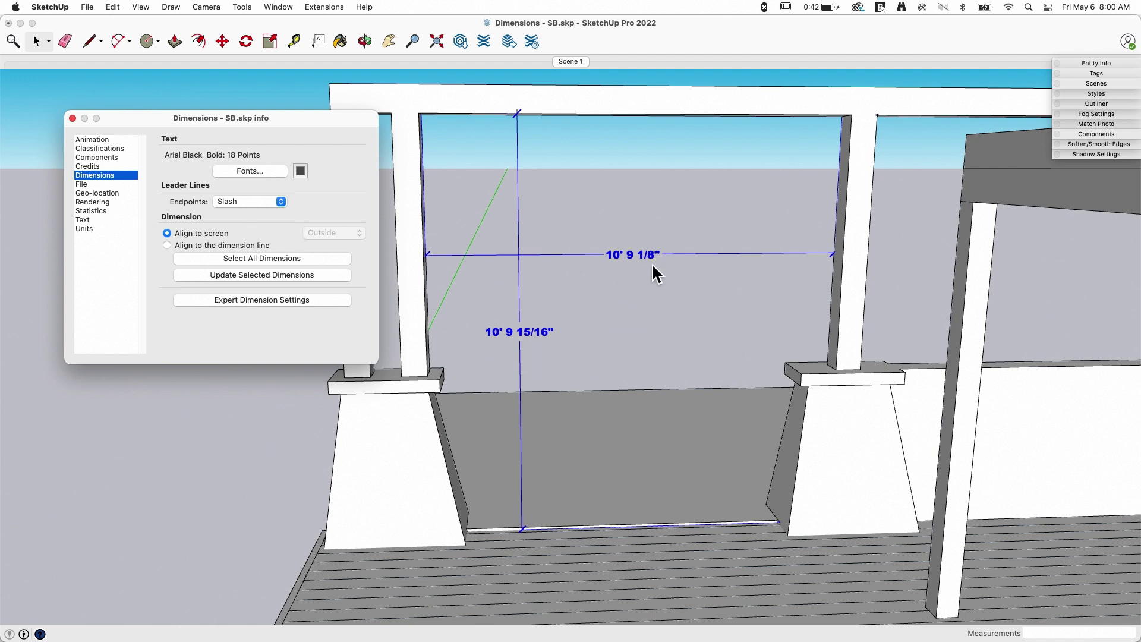
Round the length display precision to whole inches and check the rounded labels
{"action": "left_click", "coordinate": [97, 229]}
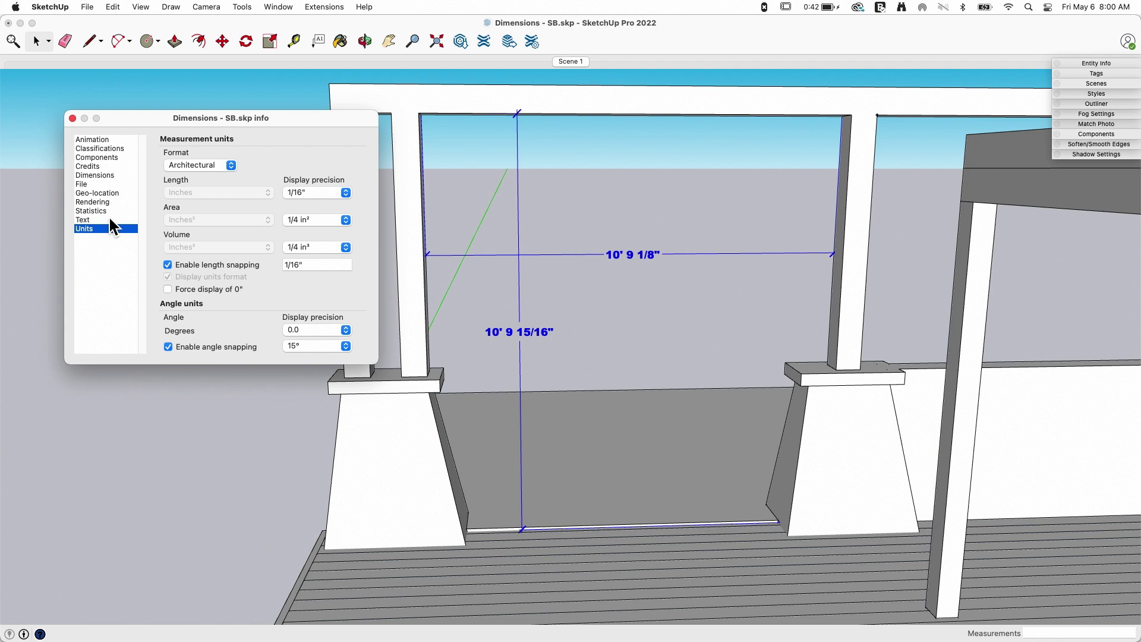
{"action": "left_click", "coordinate": [319, 196]}
{"action": "left_click", "coordinate": [306, 141]}
{"action": "left_click", "coordinate": [72, 117]}
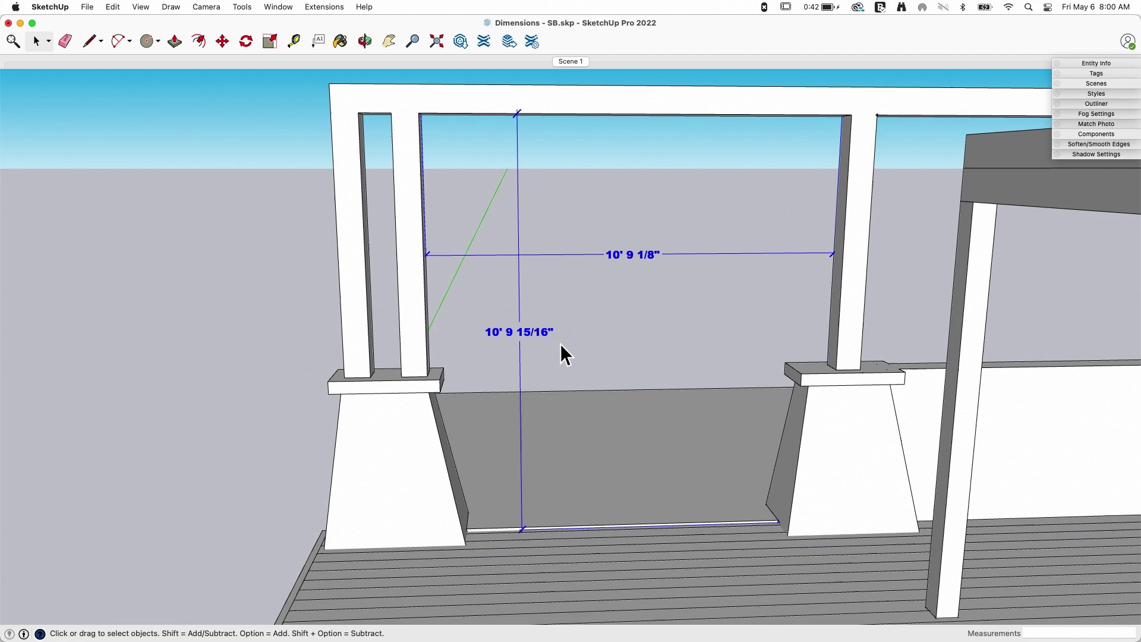
{"action": "middle_click_drag", "start_coordinate": [563, 352], "coordinate": [555, 320]}
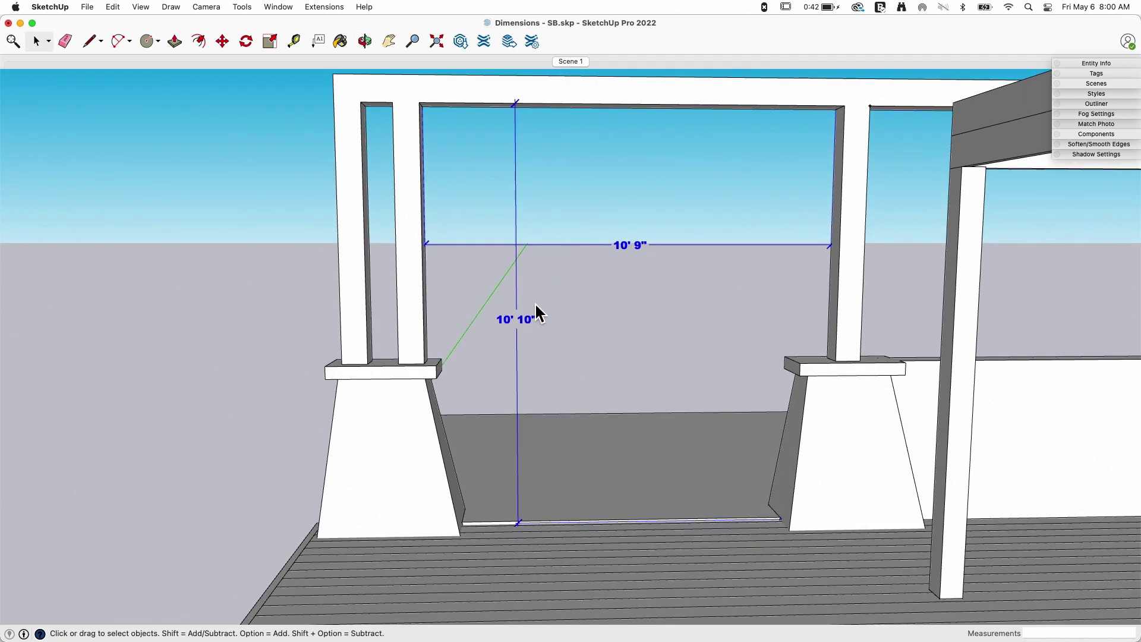
{"action": "middle_click_drag", "start_coordinate": [536, 305], "coordinate": [547, 375]}
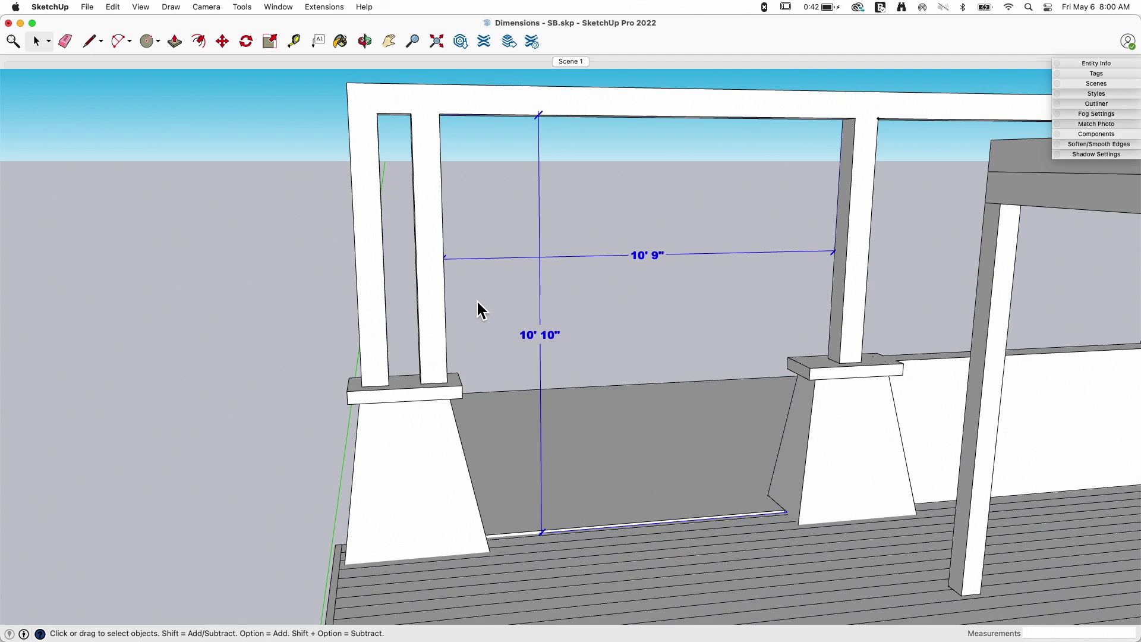
{"action": "left_click", "coordinate": [541, 334]}
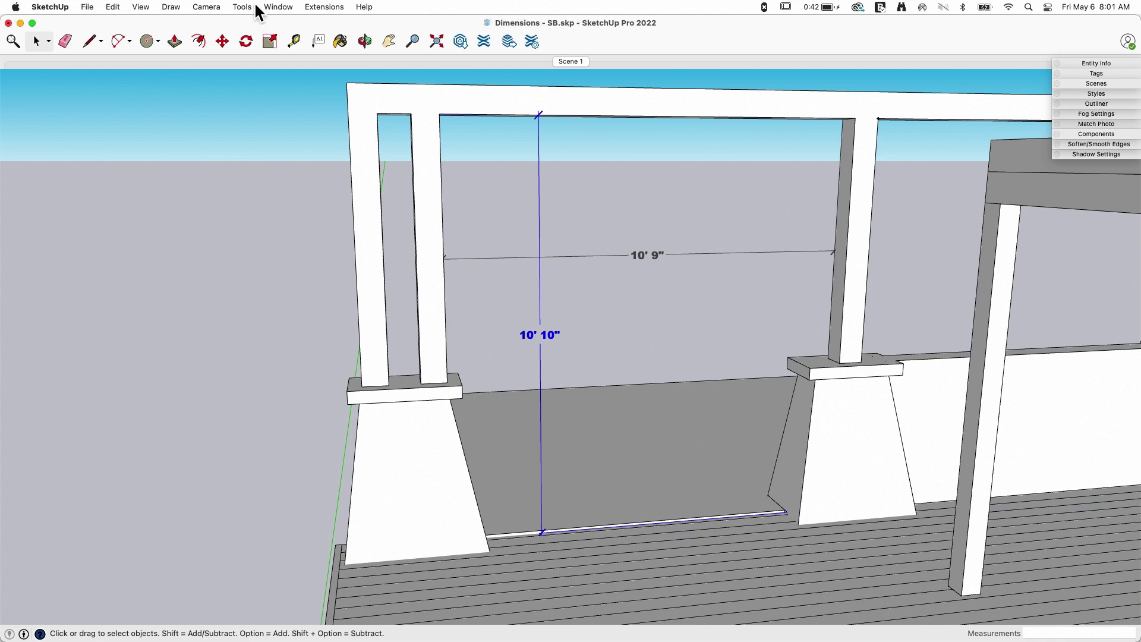
Set length precision back to 1/16" so labels read 10' 9 1/8" and 10' 9 15/16"
{"action": "left_click", "coordinate": [279, 6]}
{"action": "left_click", "coordinate": [302, 187]}
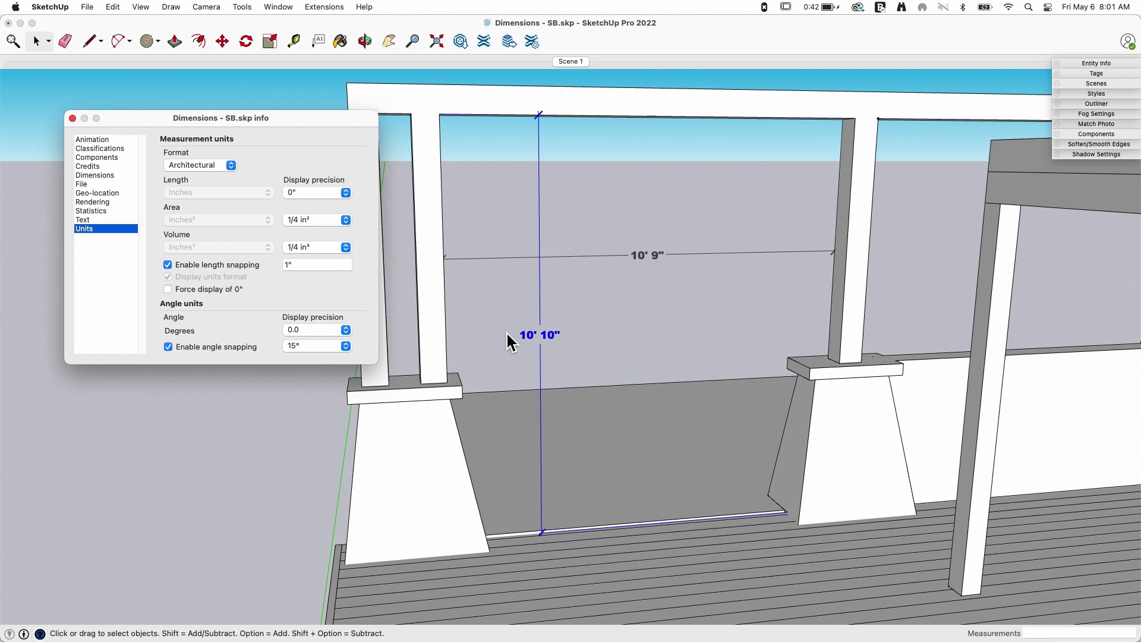
{"action": "left_click", "coordinate": [334, 193]}
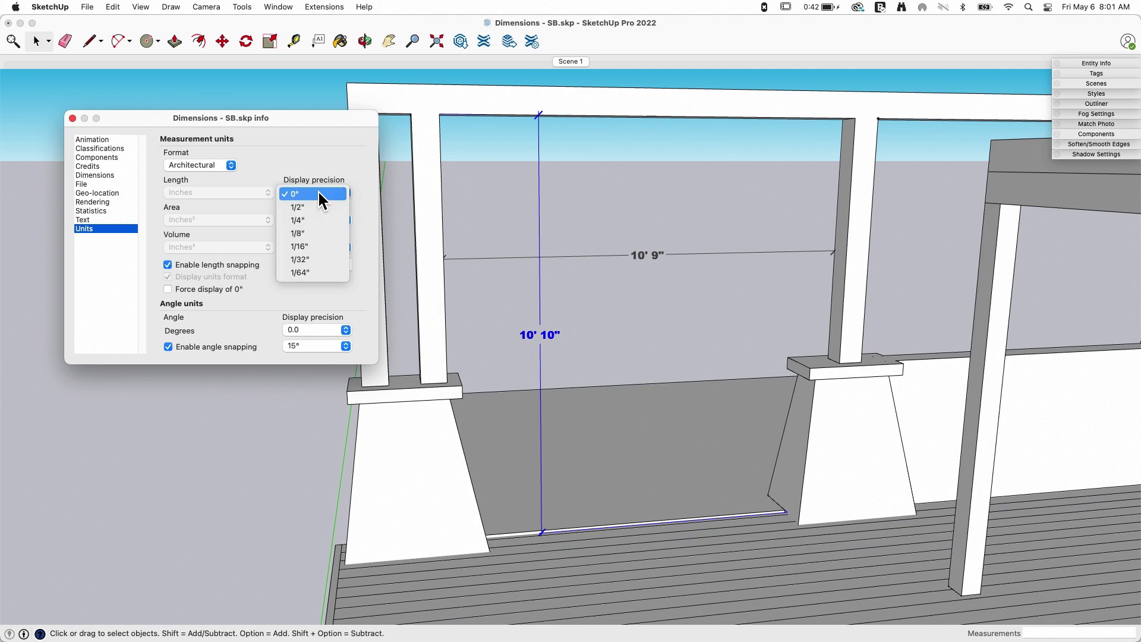
{"action": "left_click", "coordinate": [315, 243]}
{"action": "left_click", "coordinate": [73, 117]}
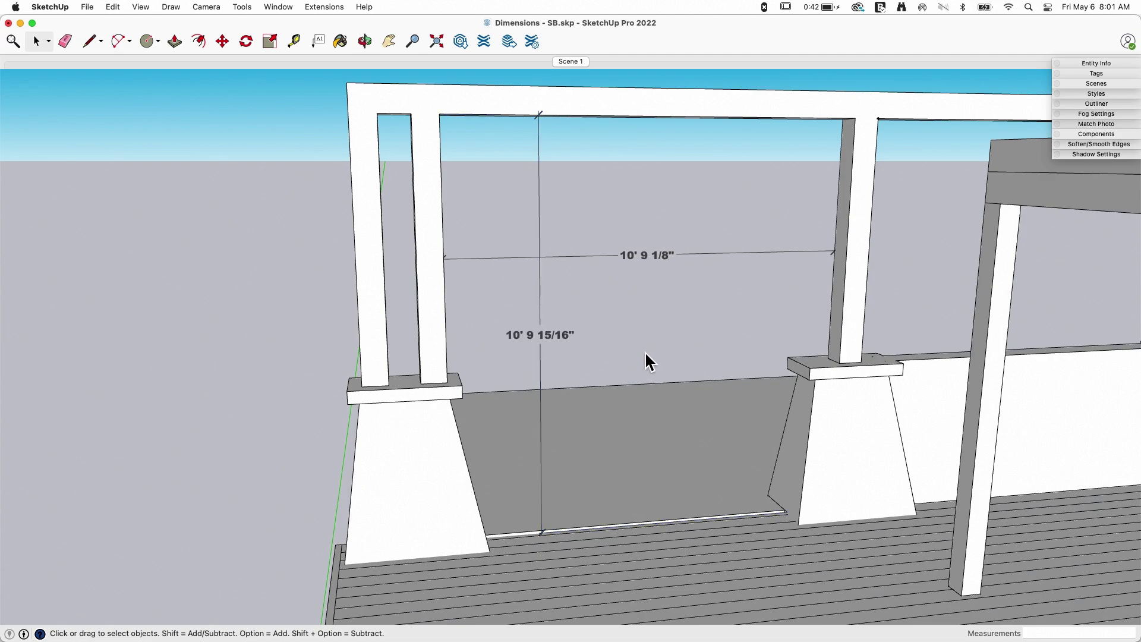
{"action": "middle_click_drag", "start_coordinate": [643, 348], "coordinate": [563, 280]}
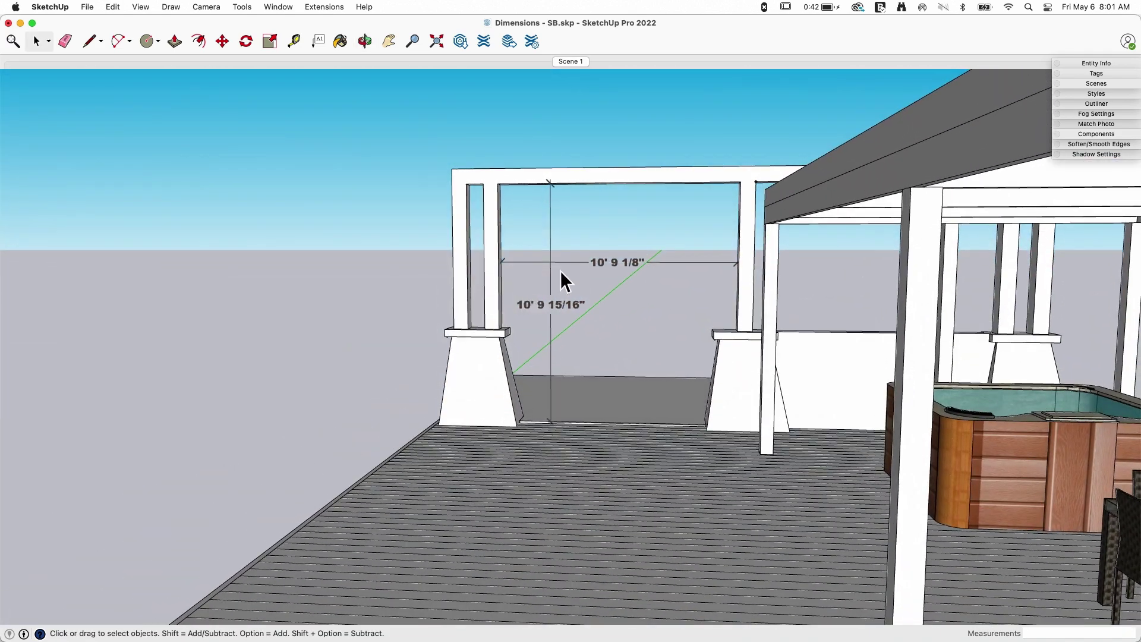
Orbit and zoom around the porch opening and its posts
{"action": "scroll", "coordinate": [567, 262], "scroll_direction": "up", "scroll_amount": 3}
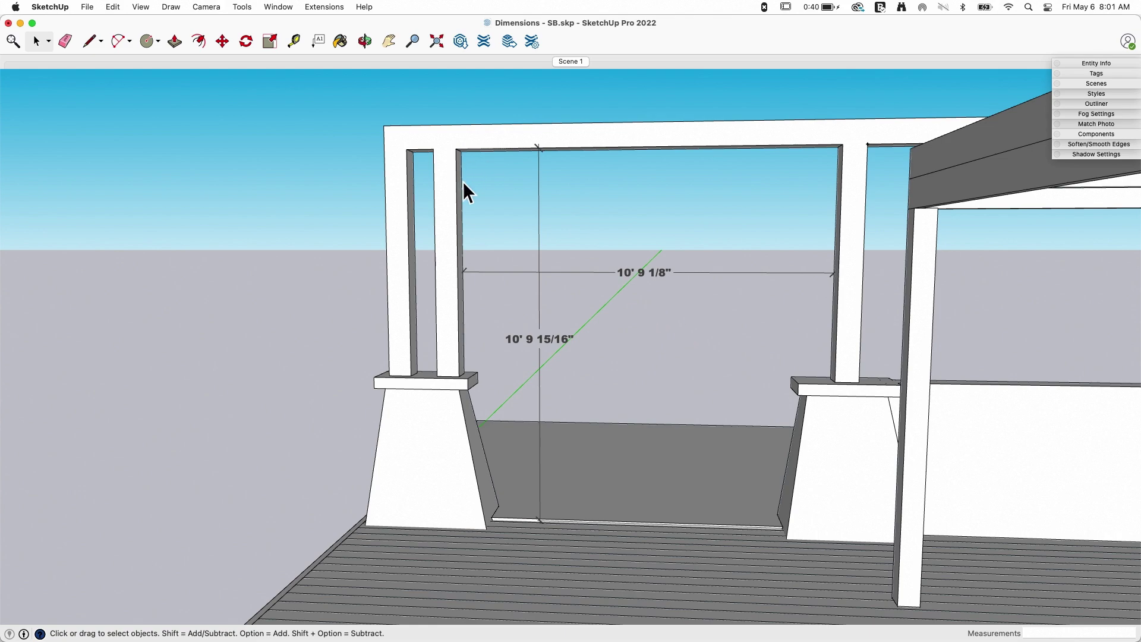
{"action": "middle_click_drag", "start_coordinate": [590, 319], "coordinate": [662, 395]}
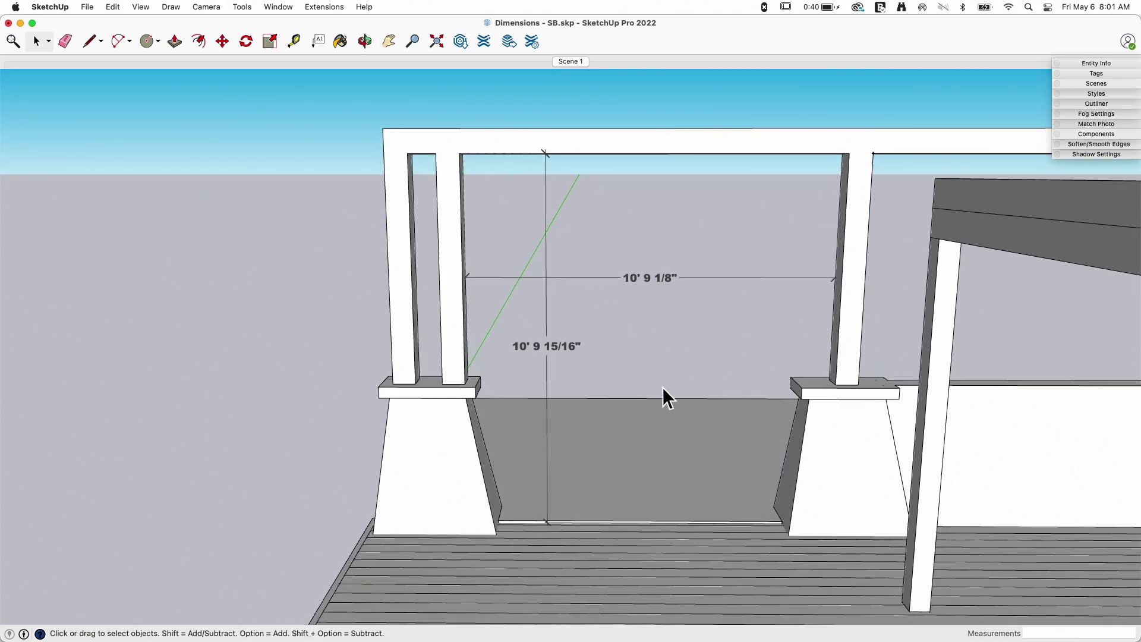
{"action": "scroll", "coordinate": [683, 364], "scroll_direction": "down", "scroll_amount": 5}
{"action": "scroll", "coordinate": [687, 442], "scroll_direction": "up", "scroll_amount": 3}
{"action": "middle_click_drag", "start_coordinate": [694, 196], "coordinate": [715, 180]}
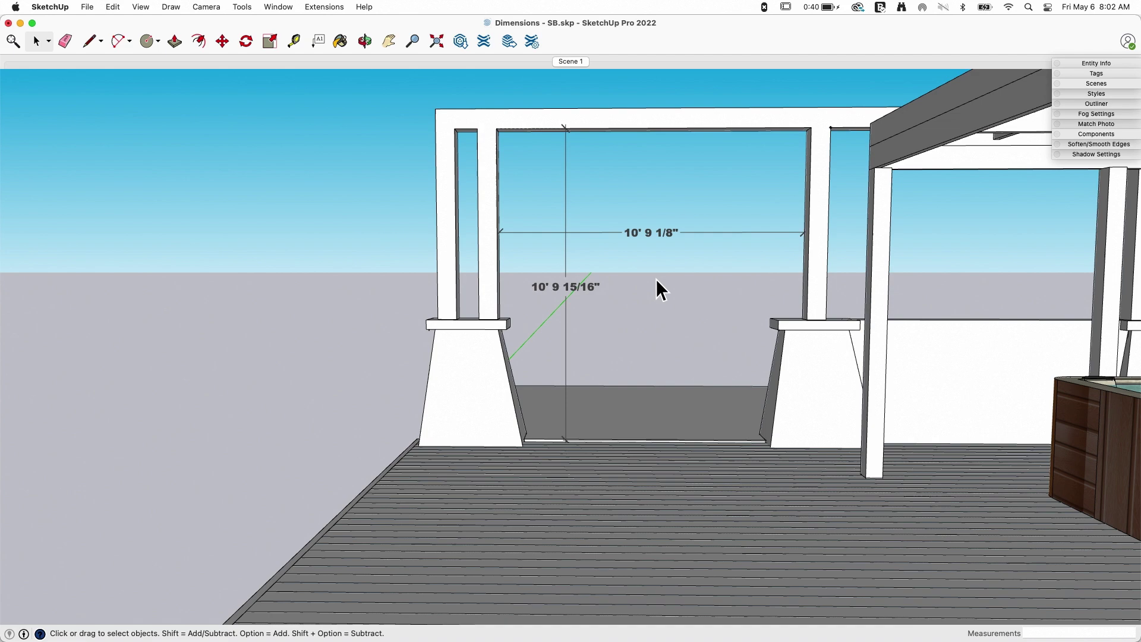
{"action": "scroll", "coordinate": [693, 233], "scroll_direction": "up", "scroll_amount": 3}
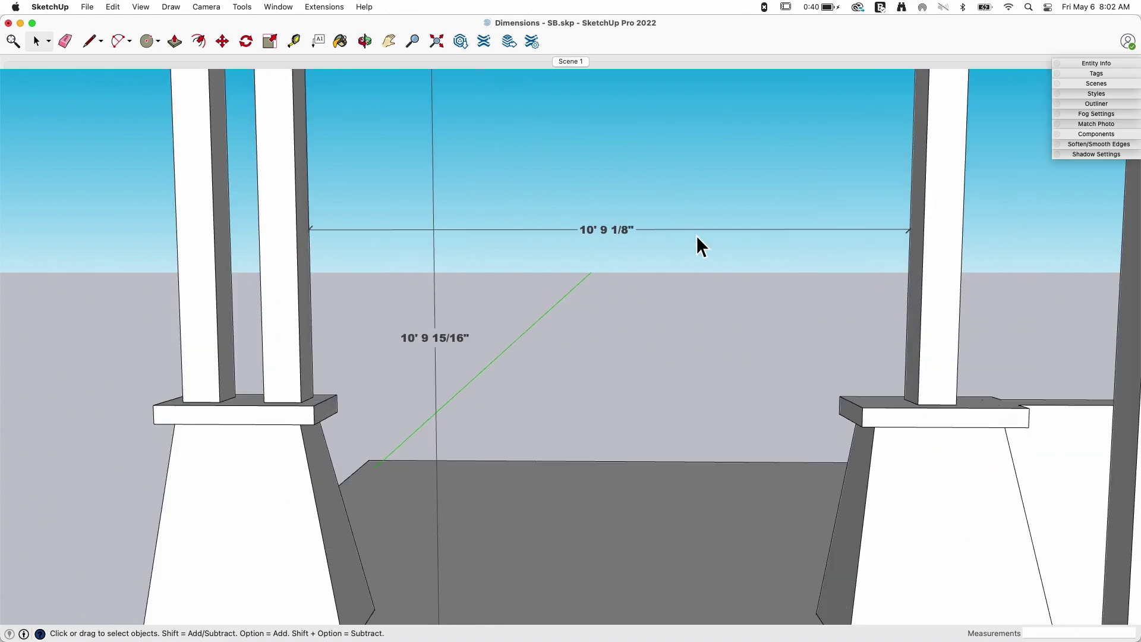
{"action": "scroll", "coordinate": [693, 233], "scroll_direction": "down", "scroll_amount": 5}
{"action": "middle_click_drag", "start_coordinate": [690, 233], "coordinate": [619, 265]}
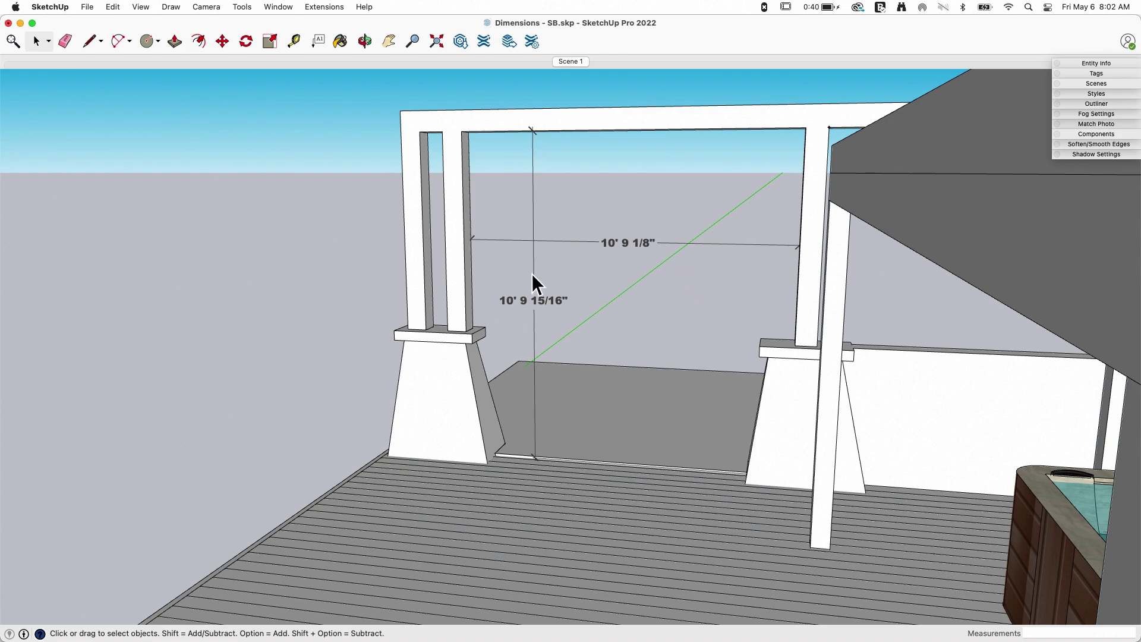
Turn the opening to face the camera and crossing-select both patio dimensions
{"action": "middle_click_drag", "start_coordinate": [539, 198], "coordinate": [992, 170]}
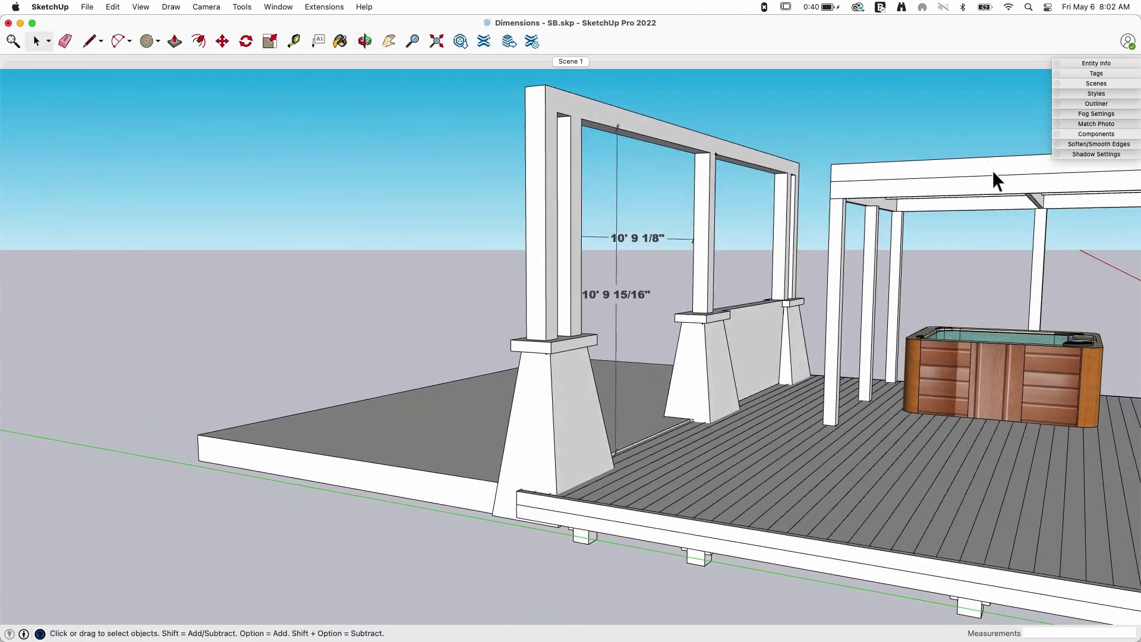
{"action": "middle_click_drag", "start_coordinate": [813, 245], "coordinate": [384, 226]}
{"action": "middle_click_drag", "start_coordinate": [496, 197], "coordinate": [562, 222]}
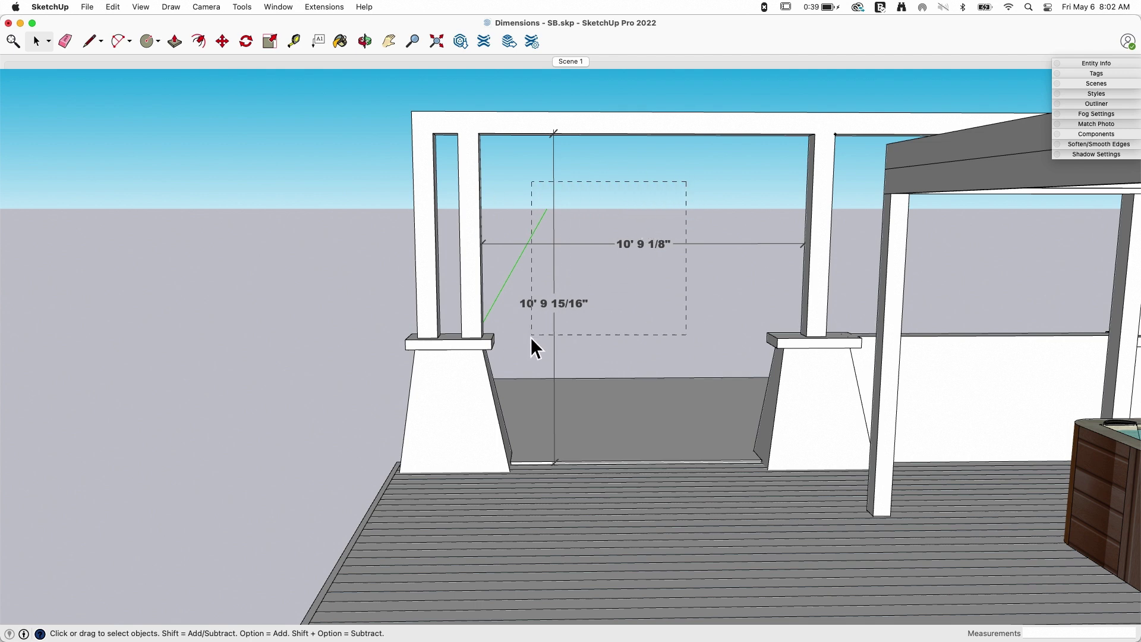
{"action": "left_click_drag", "start_coordinate": [530, 337], "coordinate": [531, 337]}
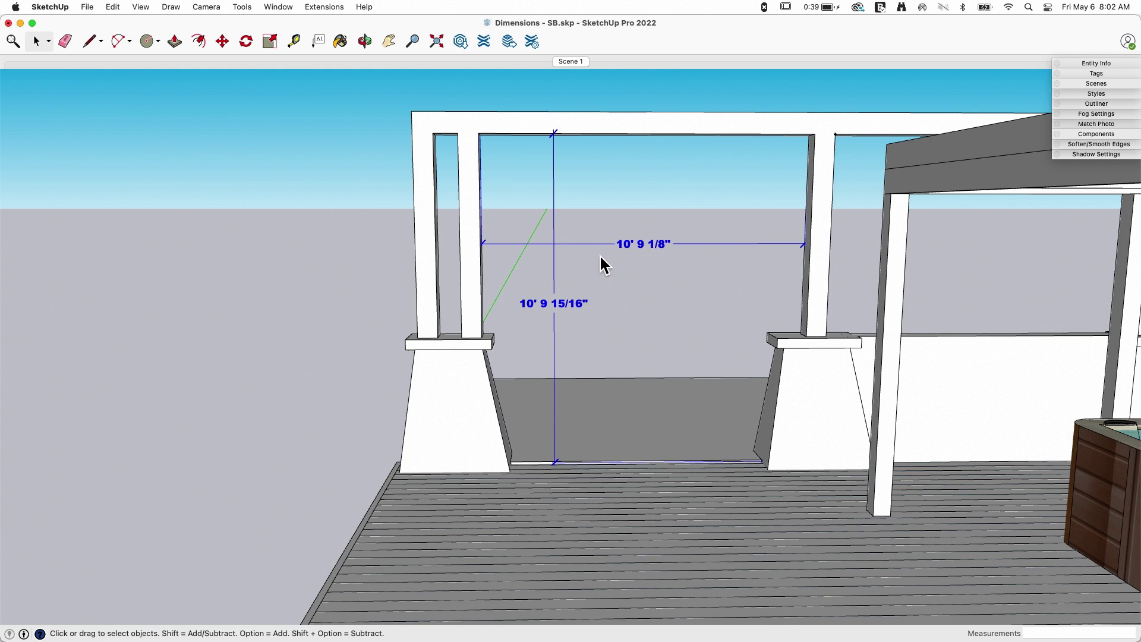
Rename the tag 'Tag' to DIMENSIONS in the Tags panel
{"action": "left_click", "coordinate": [1107, 73]}
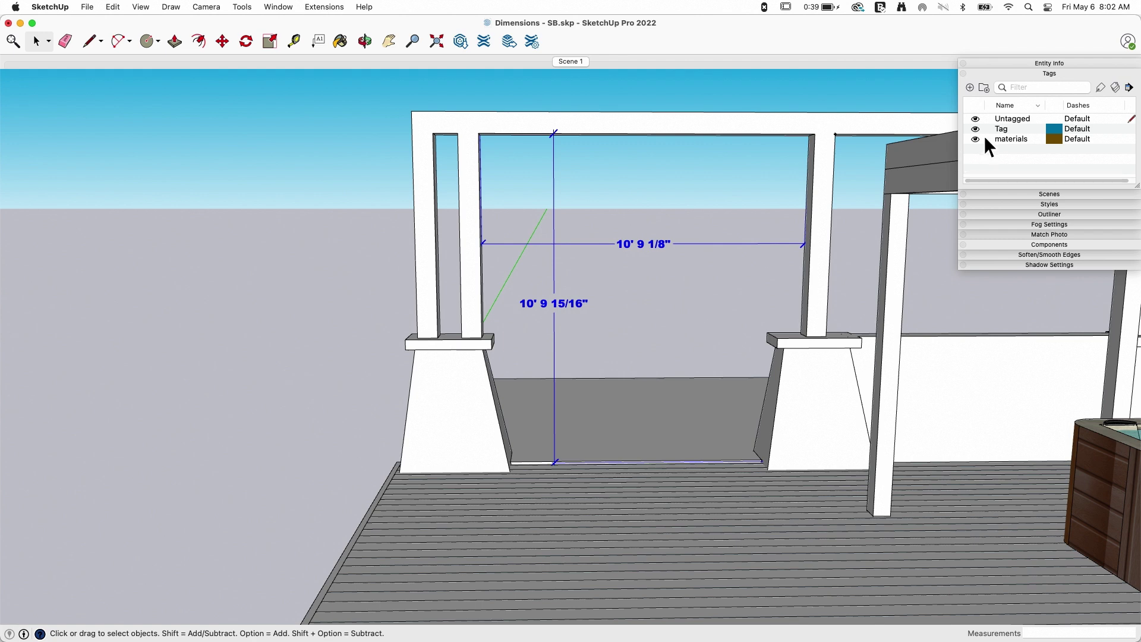
{"action": "left_click", "coordinate": [1001, 129]}
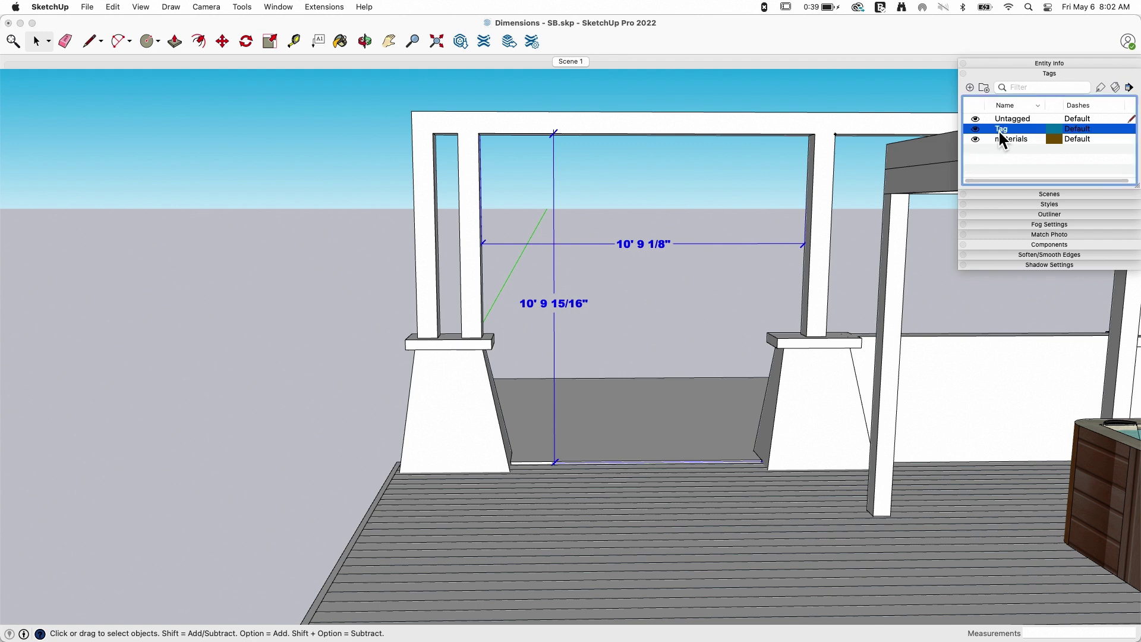
{"action": "left_click", "coordinate": [998, 130]}
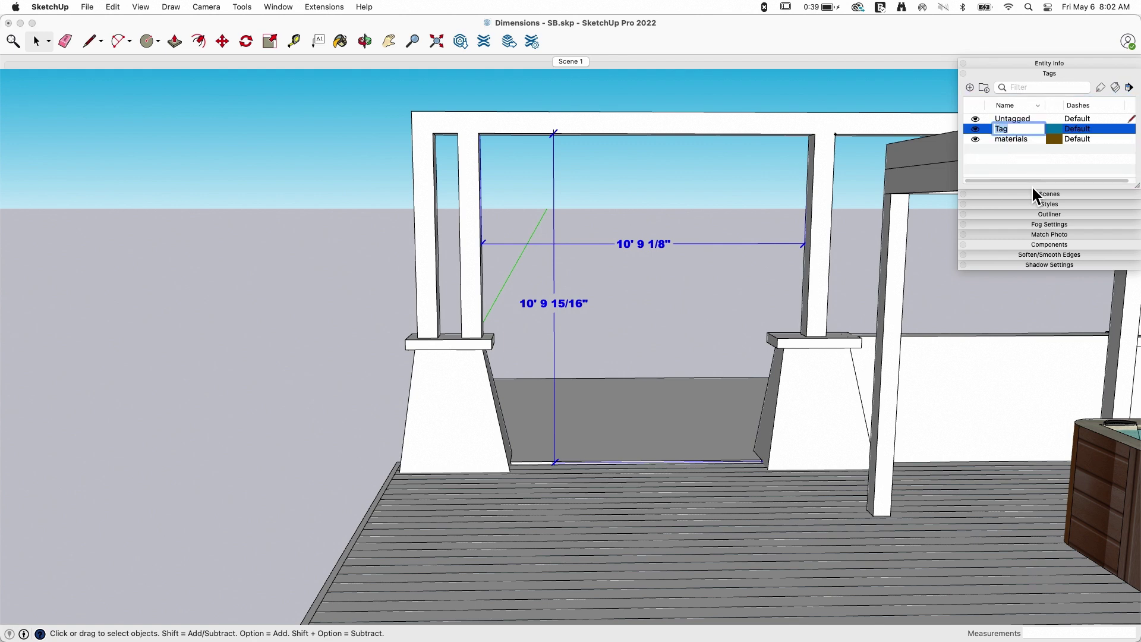
{"action": "type", "text": "DIMENSIONS"}
{"action": "key", "text": "Return"}
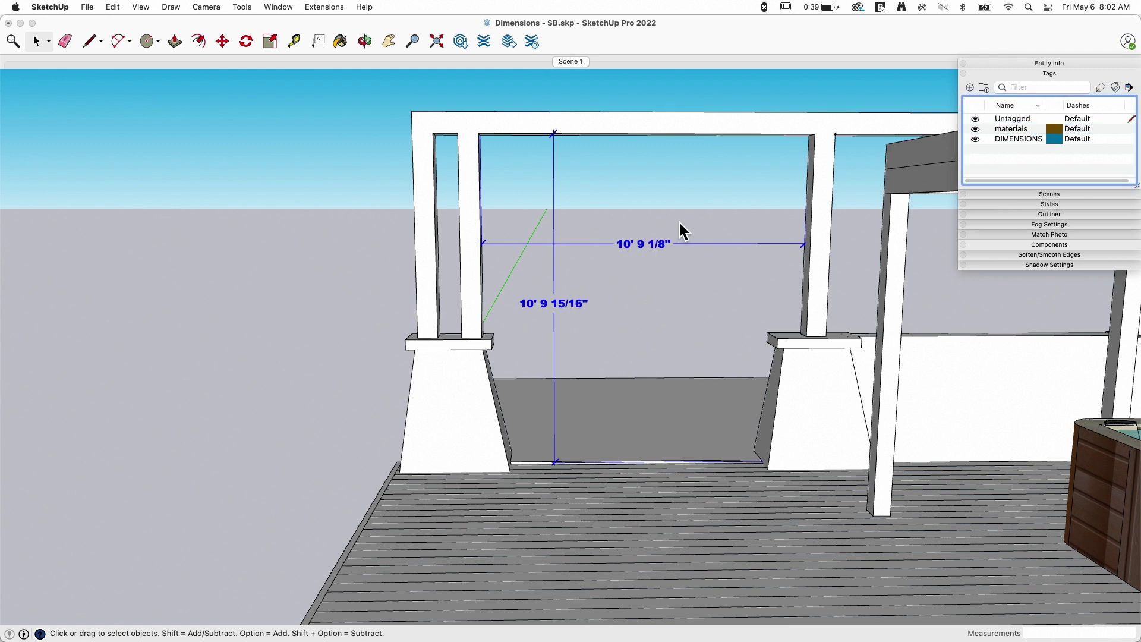
In Entity Info, assign both selected dimensions to the DIMENSIONS tag
{"action": "left_click", "coordinate": [1043, 65]}
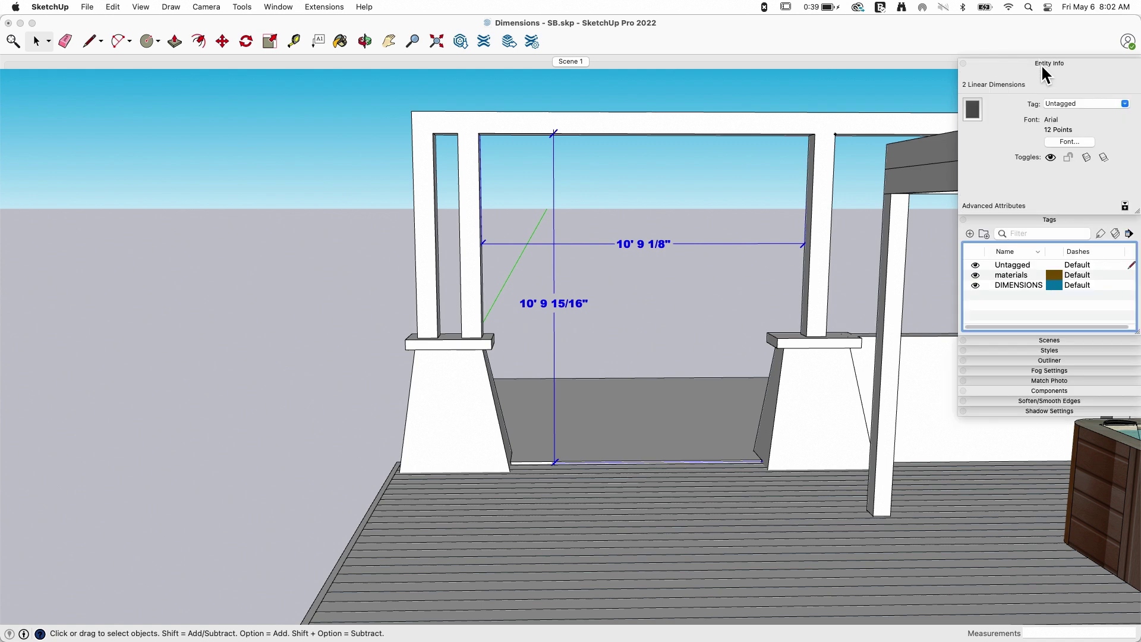
{"action": "left_click", "coordinate": [1082, 103]}
{"action": "left_click", "coordinate": [1125, 105]}
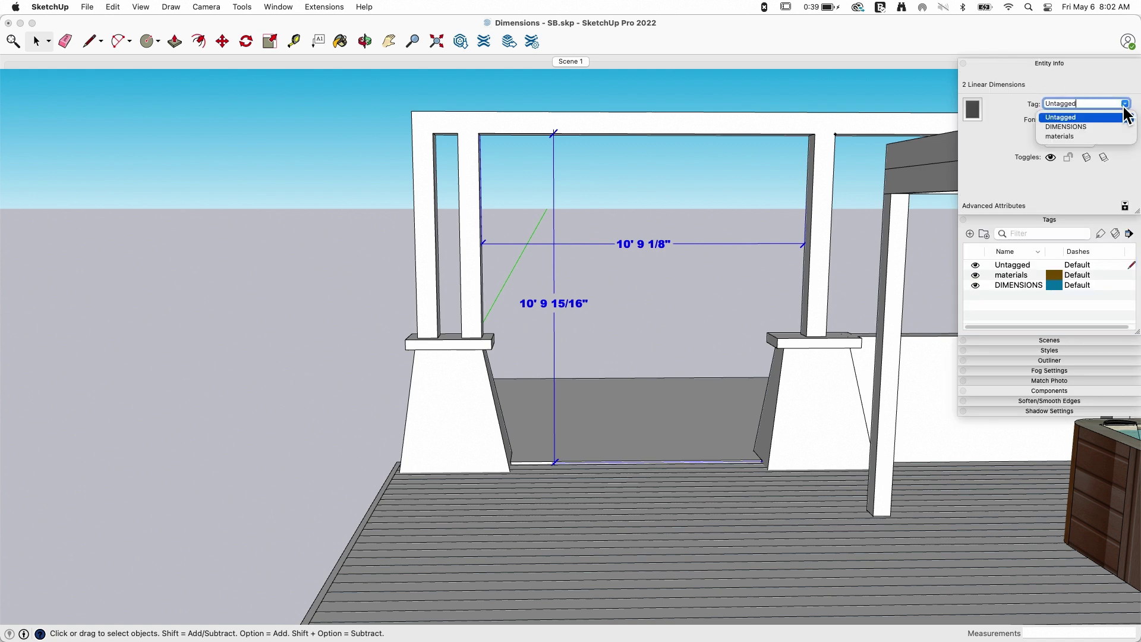
{"action": "left_click", "coordinate": [1094, 126]}
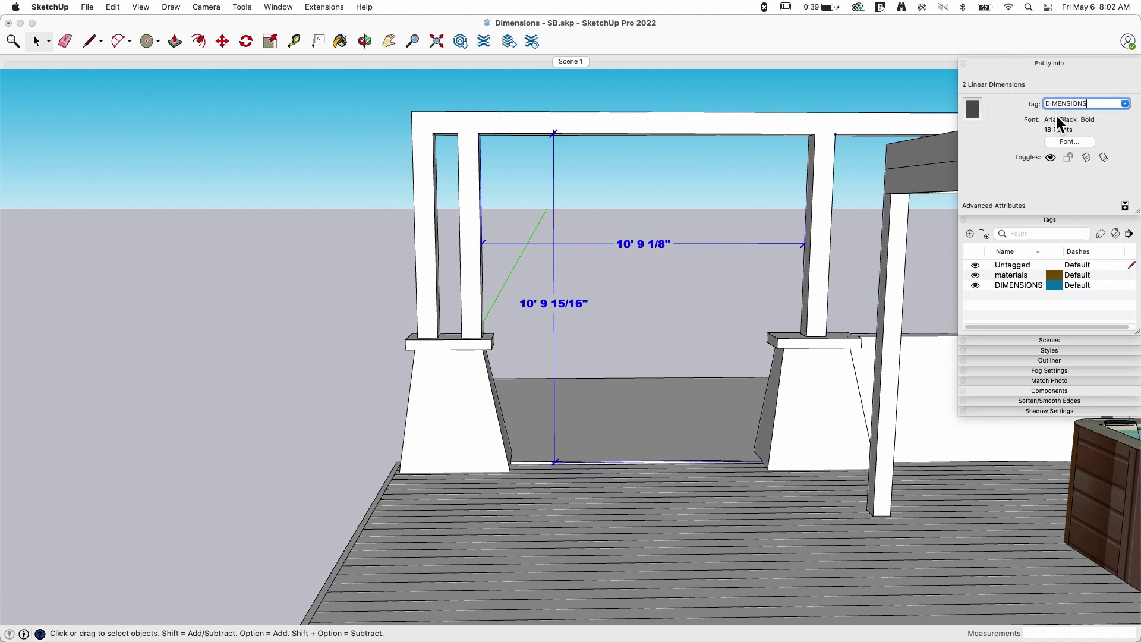
{"action": "left_click", "coordinate": [999, 64]}
{"action": "left_click", "coordinate": [1000, 73]}
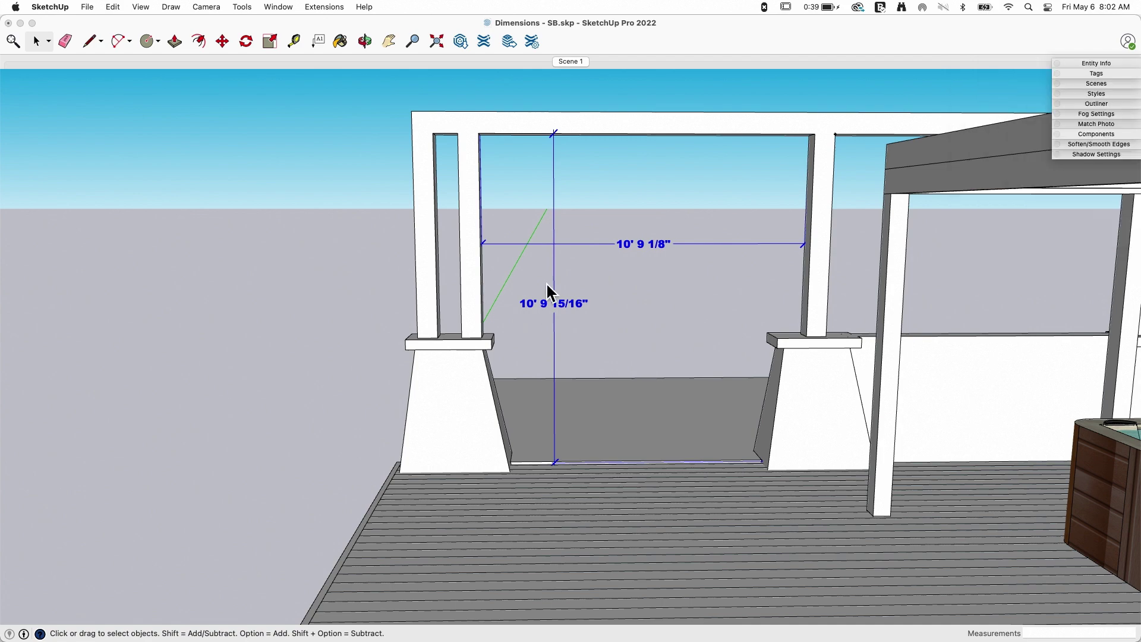
{"action": "left_click", "coordinate": [1097, 73]}
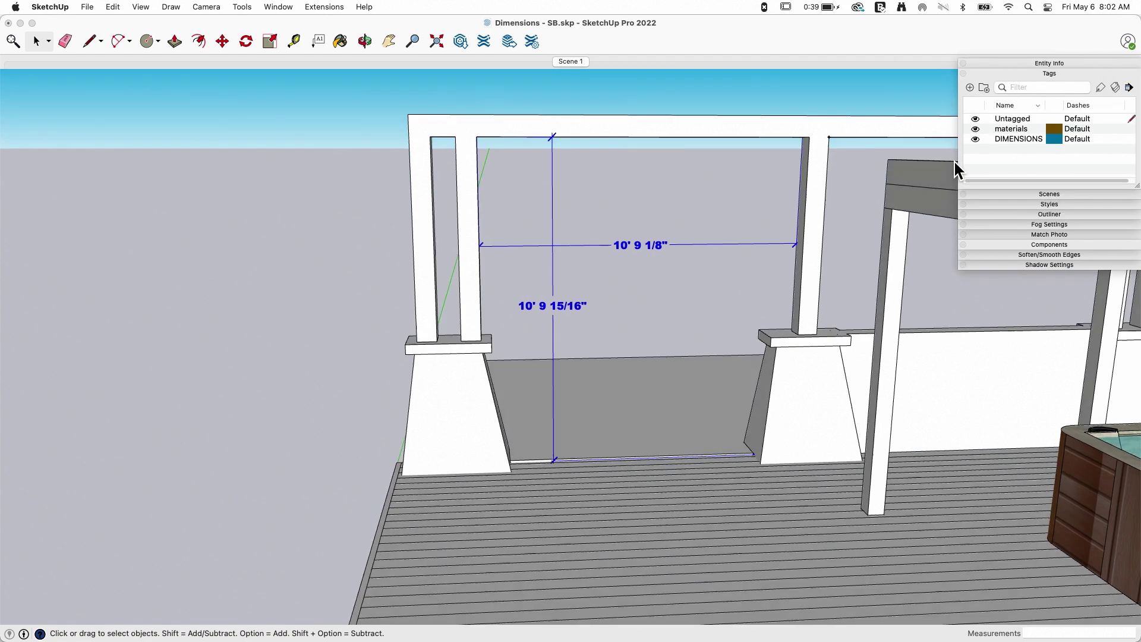
{"action": "left_click", "coordinate": [975, 139]}
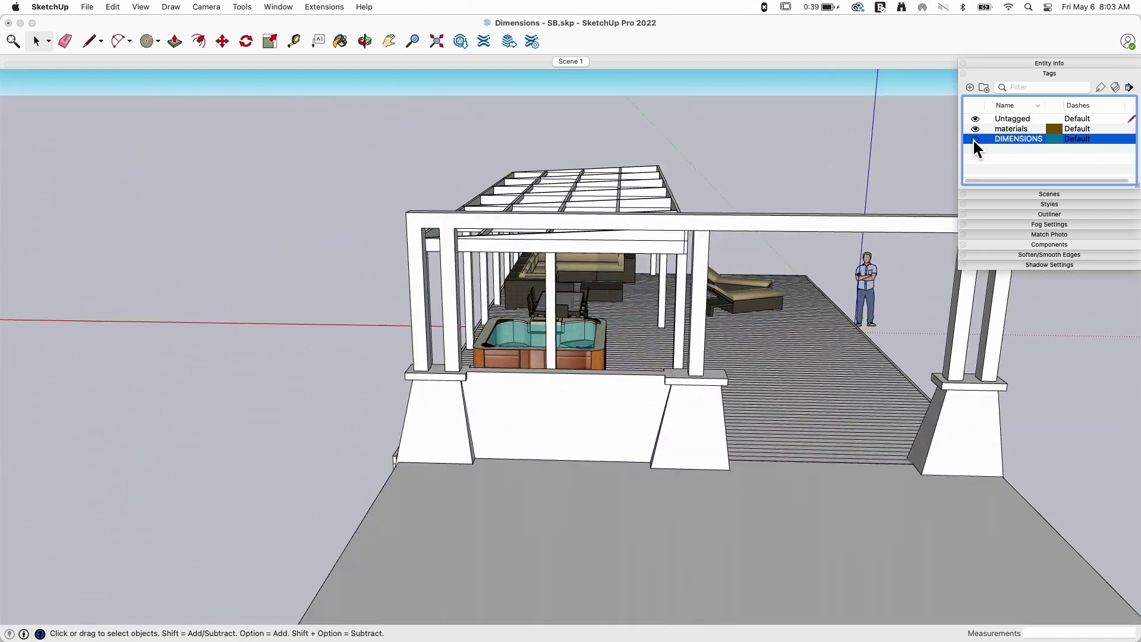
{"action": "left_click", "coordinate": [975, 138]}
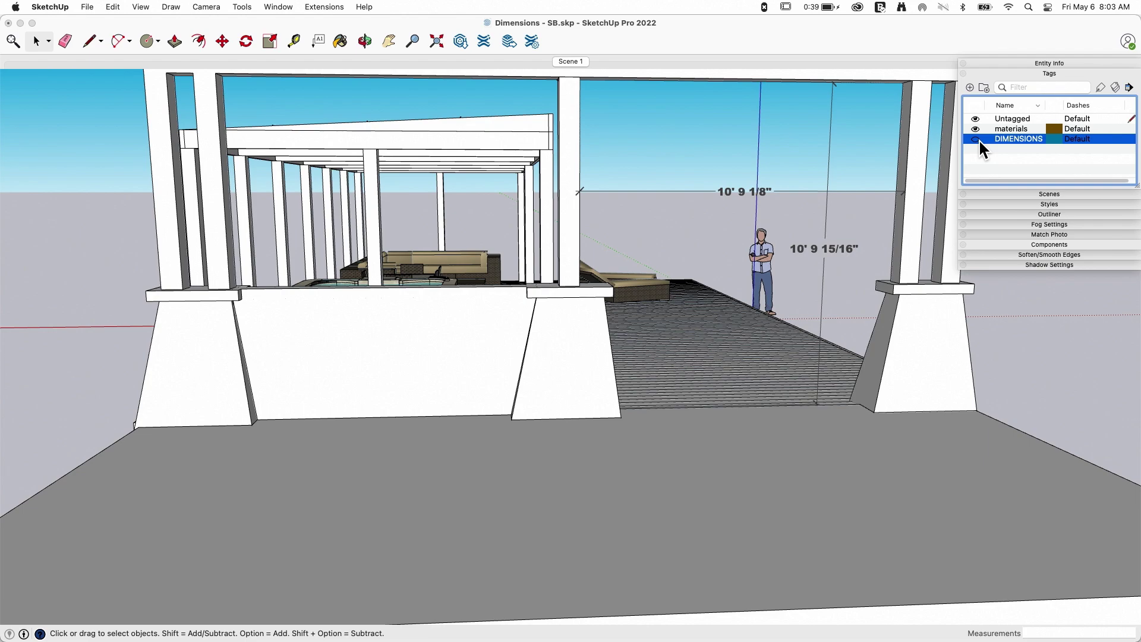
{"action": "left_click", "coordinate": [975, 138]}
{"action": "left_click", "coordinate": [975, 138]}
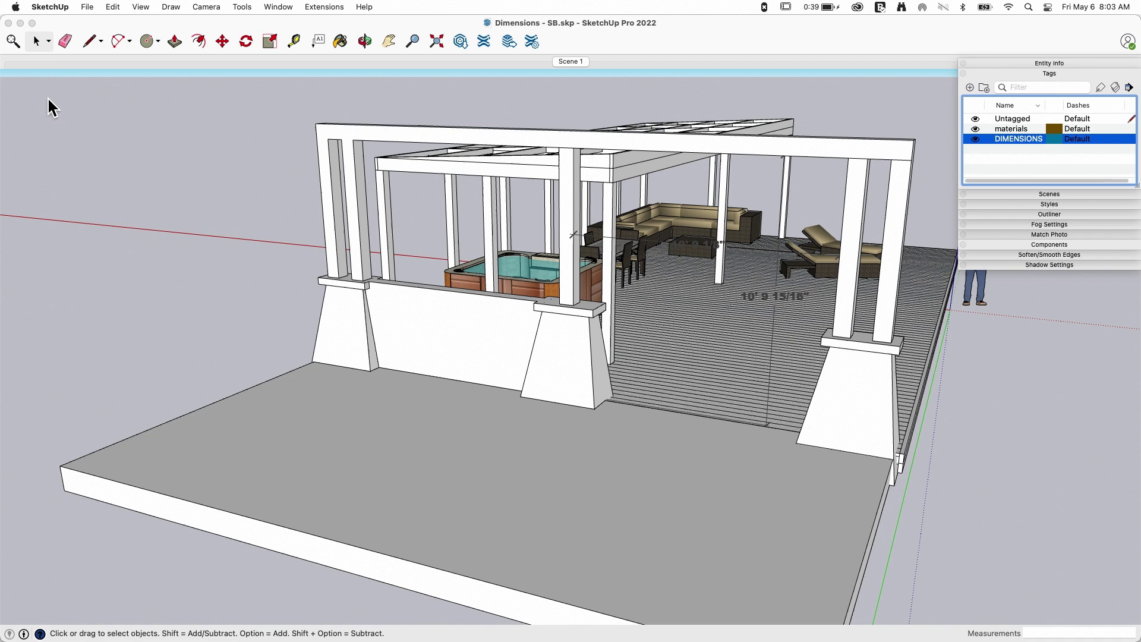
{"action": "key", "text": "super+Tab"}
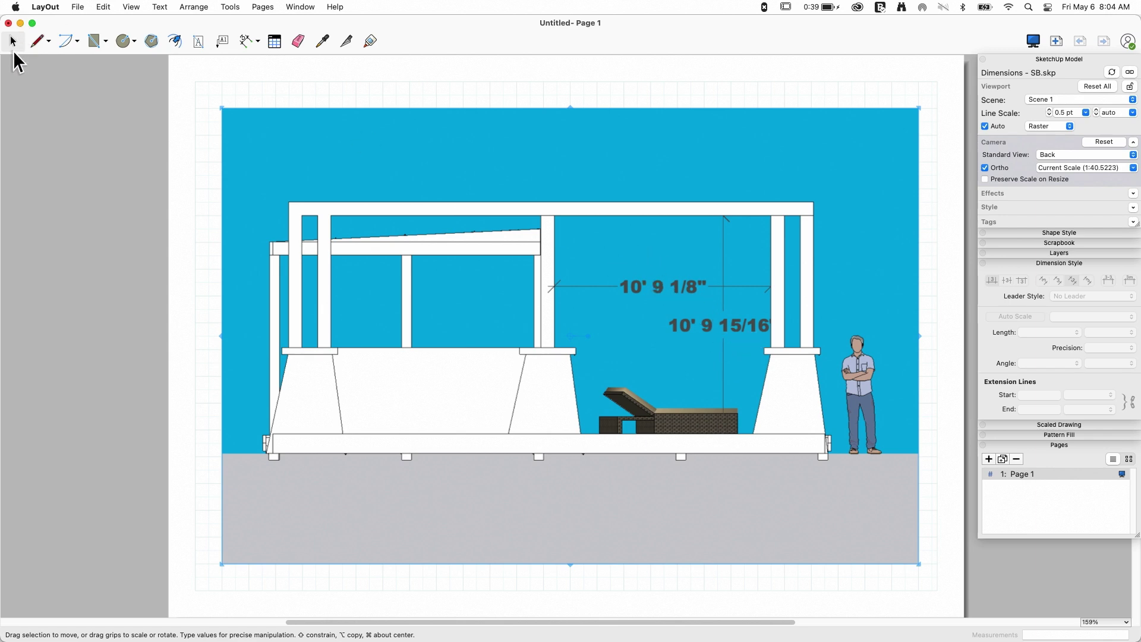
Select the patio viewport and hide its DIMENSIONS tag in the SketchUp Model panel
{"action": "left_click", "coordinate": [72, 96]}
{"action": "left_click_drag", "start_coordinate": [670, 287], "coordinate": [670, 287]}
{"action": "left_click", "coordinate": [1134, 223]}
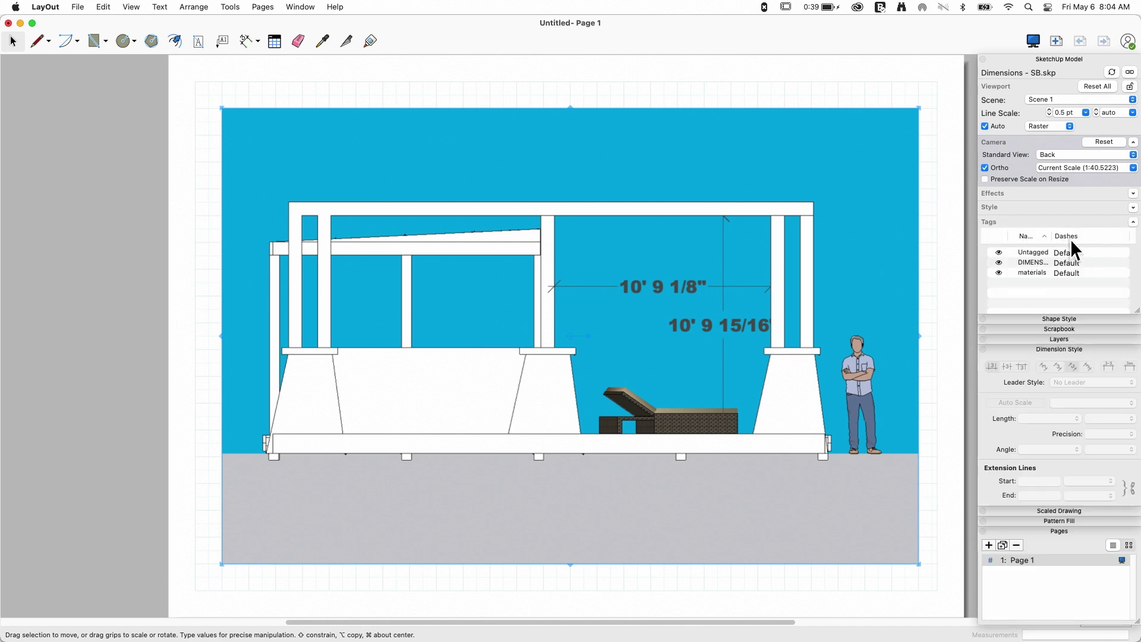
{"action": "left_click", "coordinate": [999, 263]}
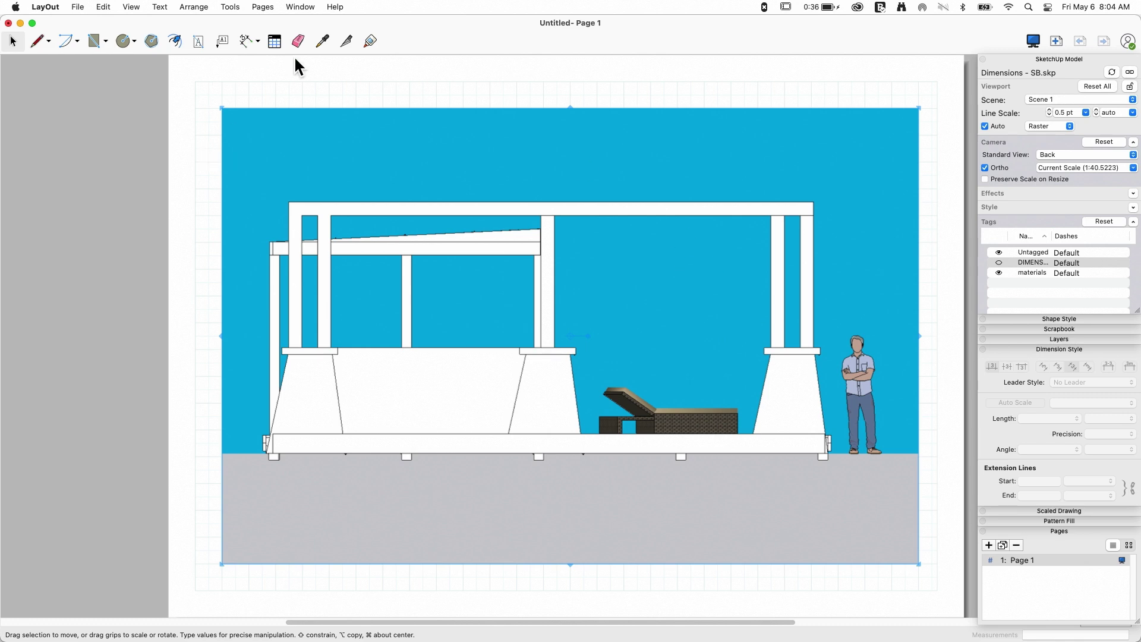
Place a 3.30 m vertical dimension from the beam's underside down to the lounger's foot
{"action": "key", "text": "d"}
{"action": "left_click", "coordinate": [662, 218]}
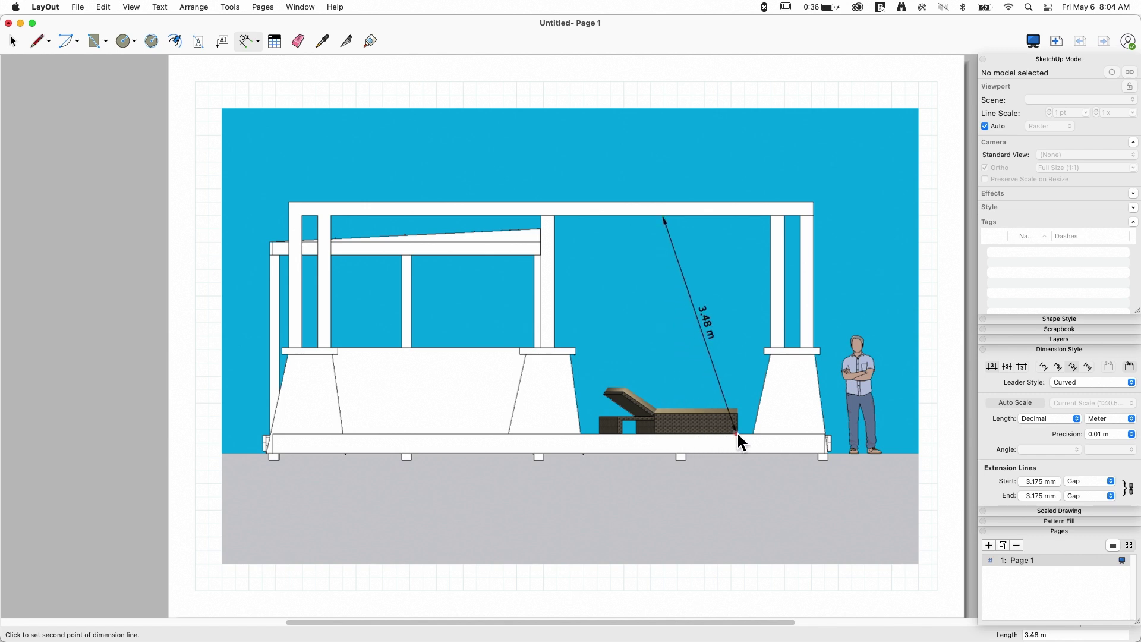
{"action": "left_click", "coordinate": [745, 433]}
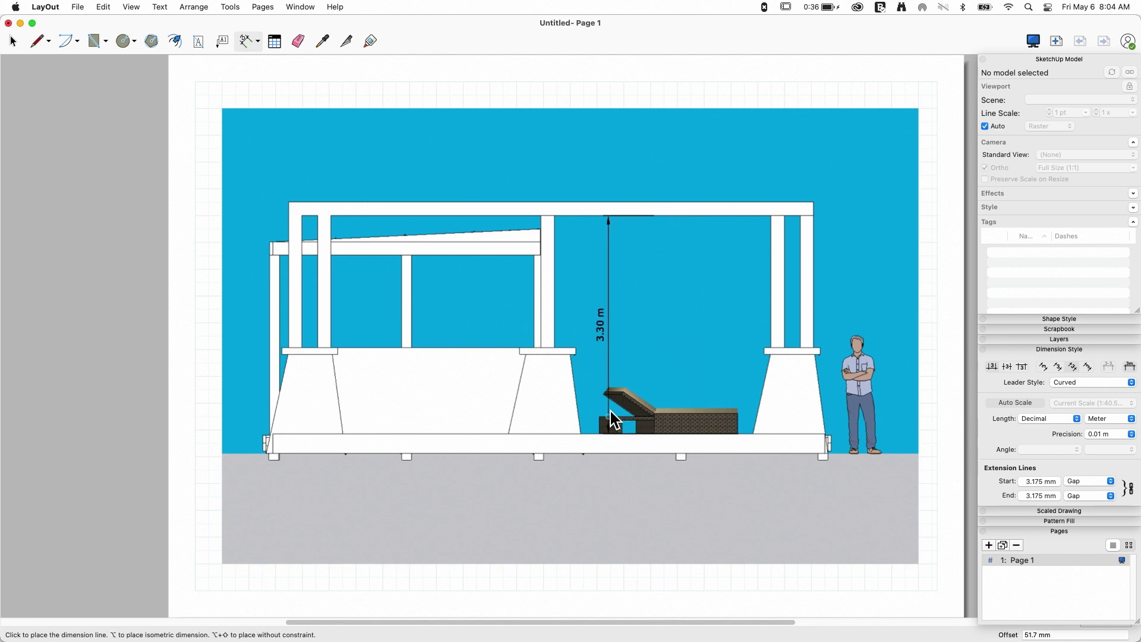
{"action": "left_click", "coordinate": [589, 430]}
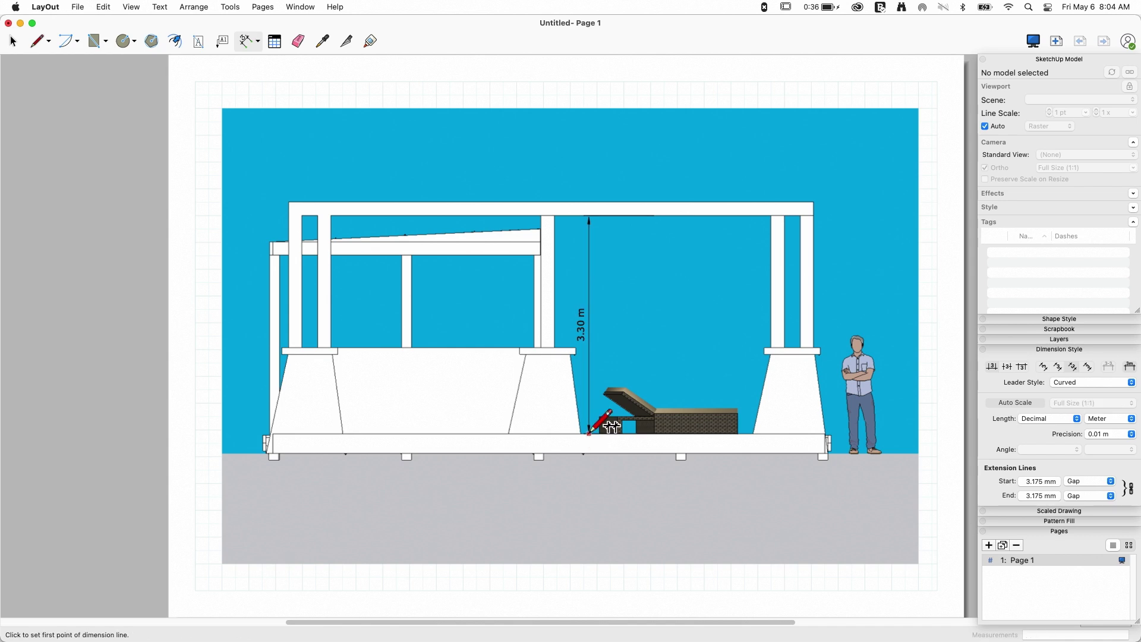
Add a 3.28 m horizontal dimension between the two posts just below the beam
{"action": "left_click", "coordinate": [558, 251]}
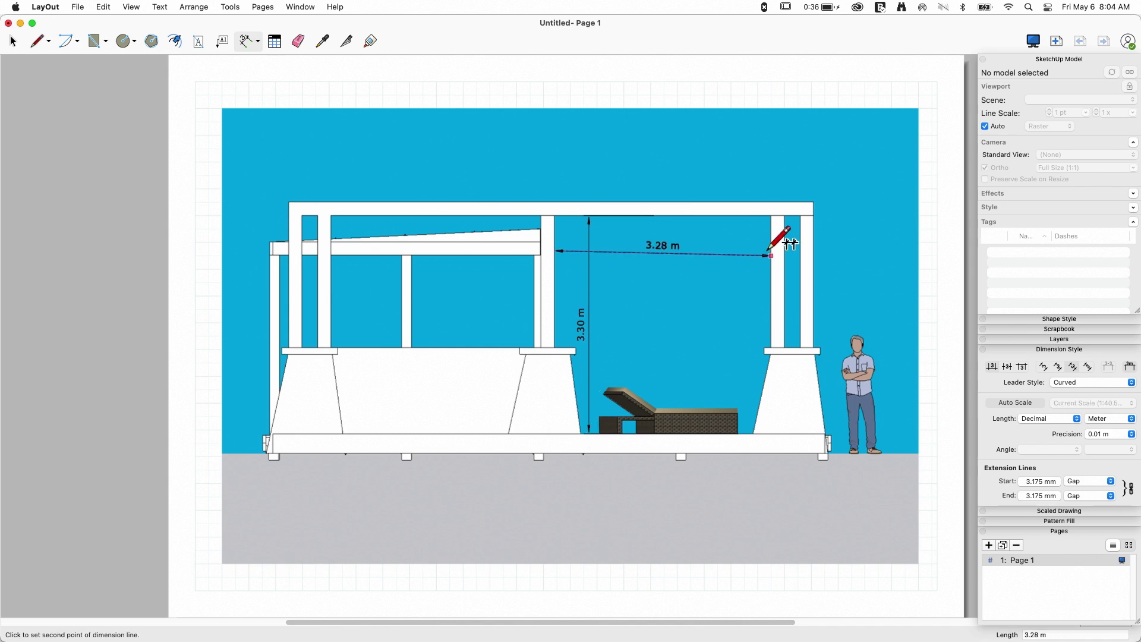
{"action": "left_click", "coordinate": [771, 254]}
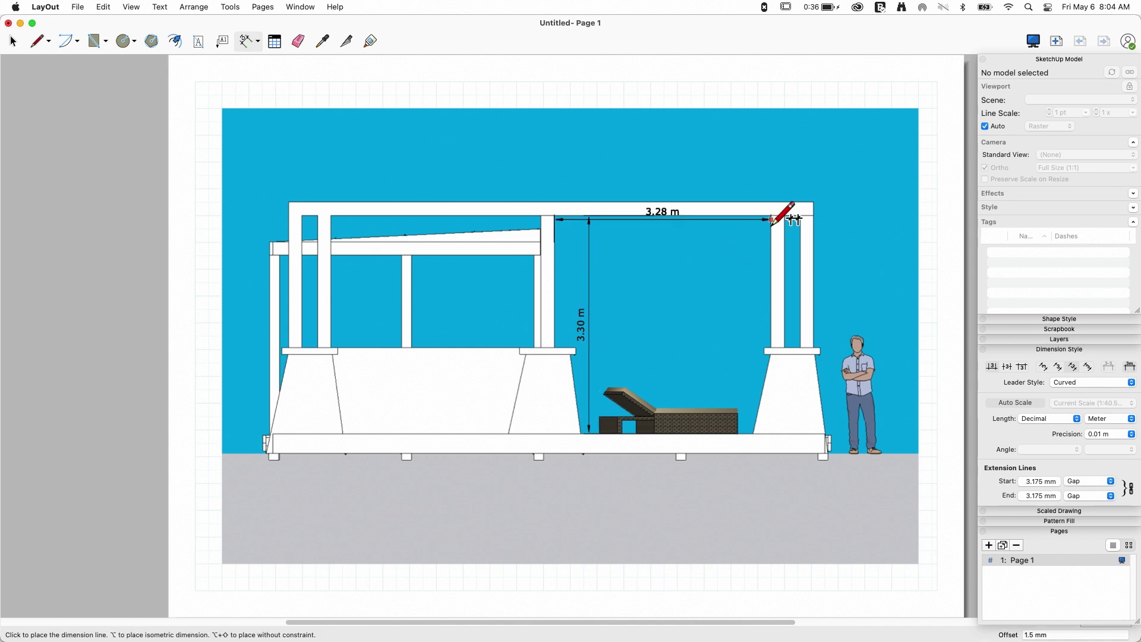
{"action": "left_click", "coordinate": [772, 258]}
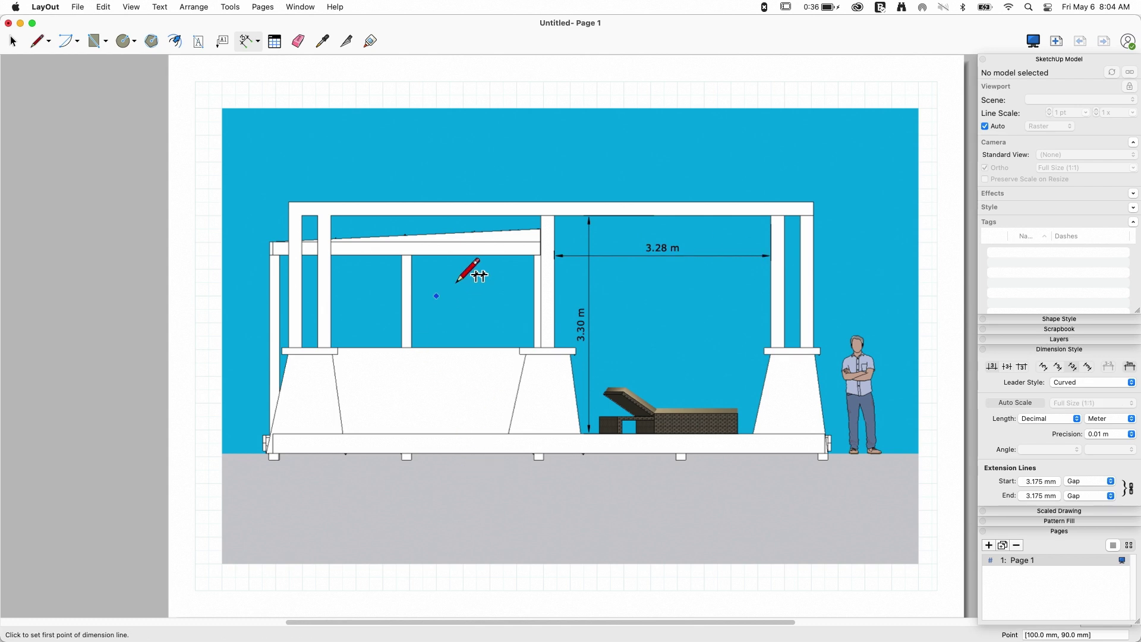
{"action": "left_click", "coordinate": [13, 41]}
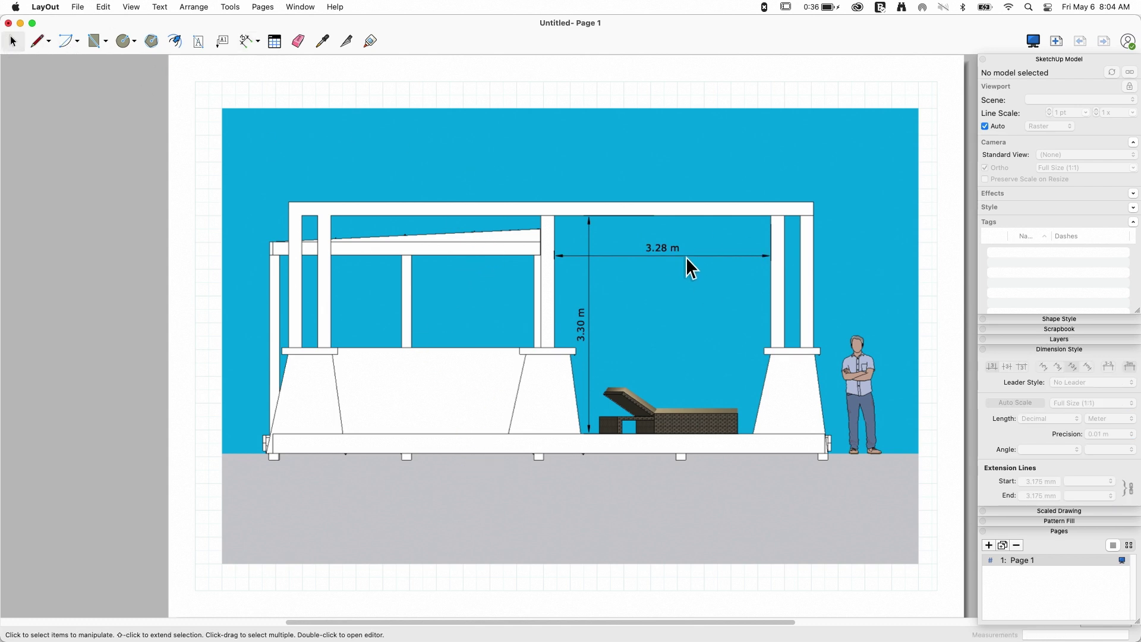
{"action": "left_click", "coordinate": [654, 248]}
{"action": "left_click", "coordinate": [579, 327]}
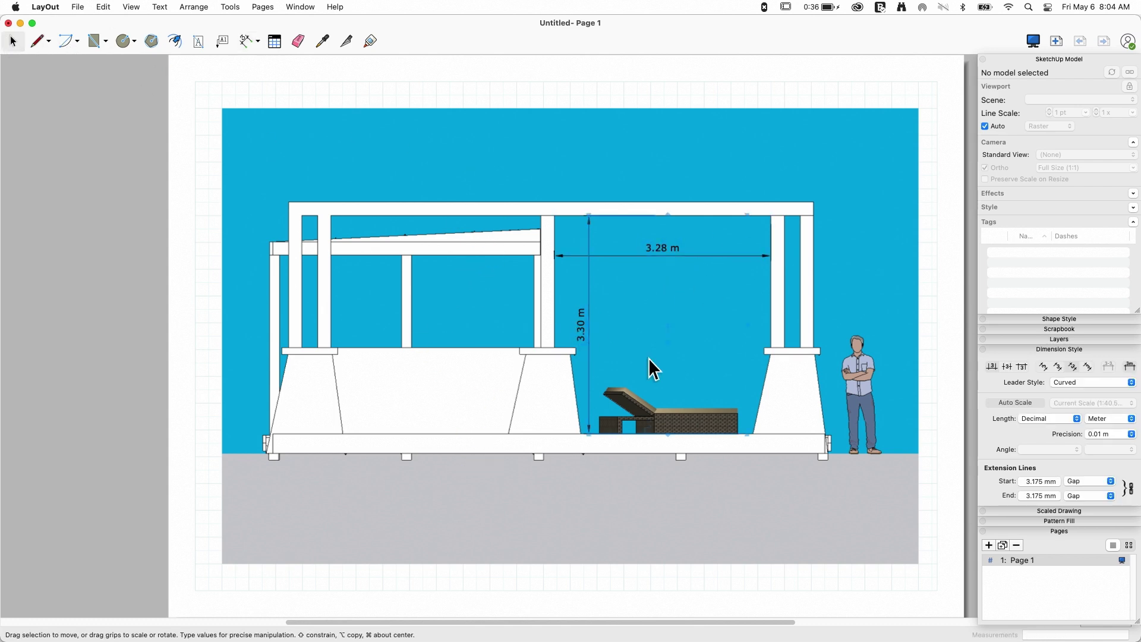
Switch the horizontal dimension's units to feet in Architectural length format
{"action": "left_click", "coordinate": [644, 257]}
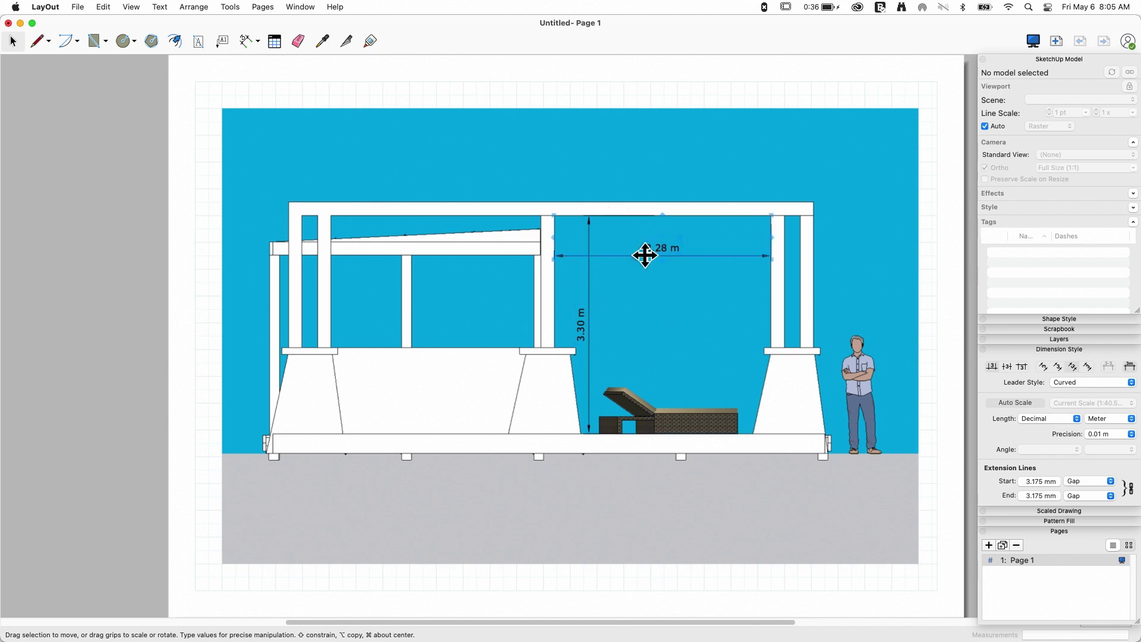
{"action": "left_click", "coordinate": [1114, 418]}
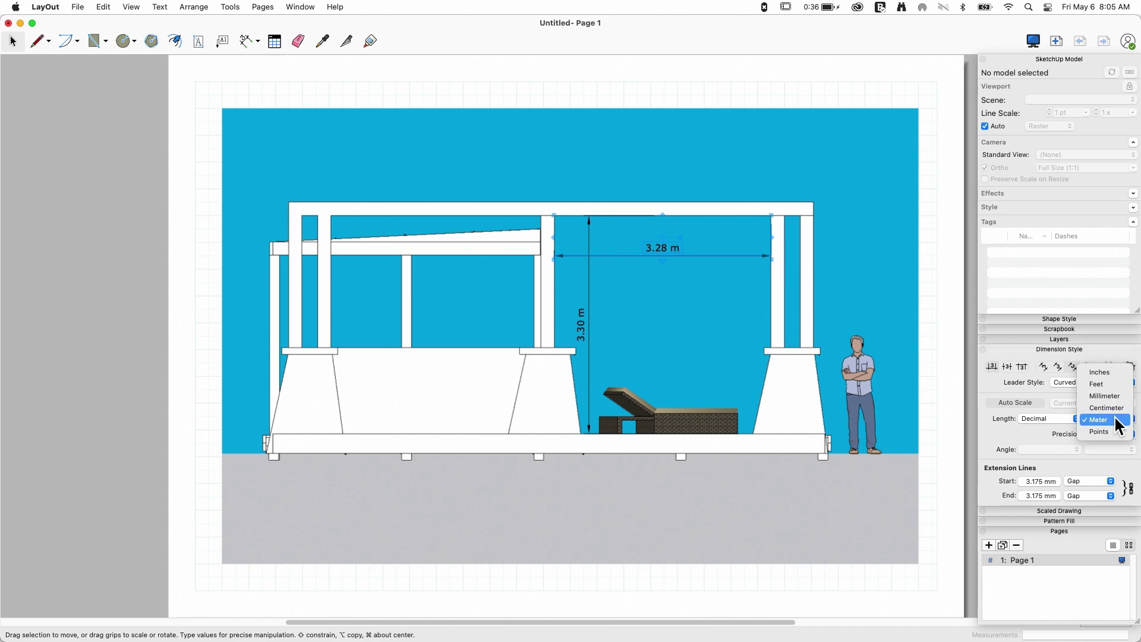
{"action": "left_click", "coordinate": [1111, 385]}
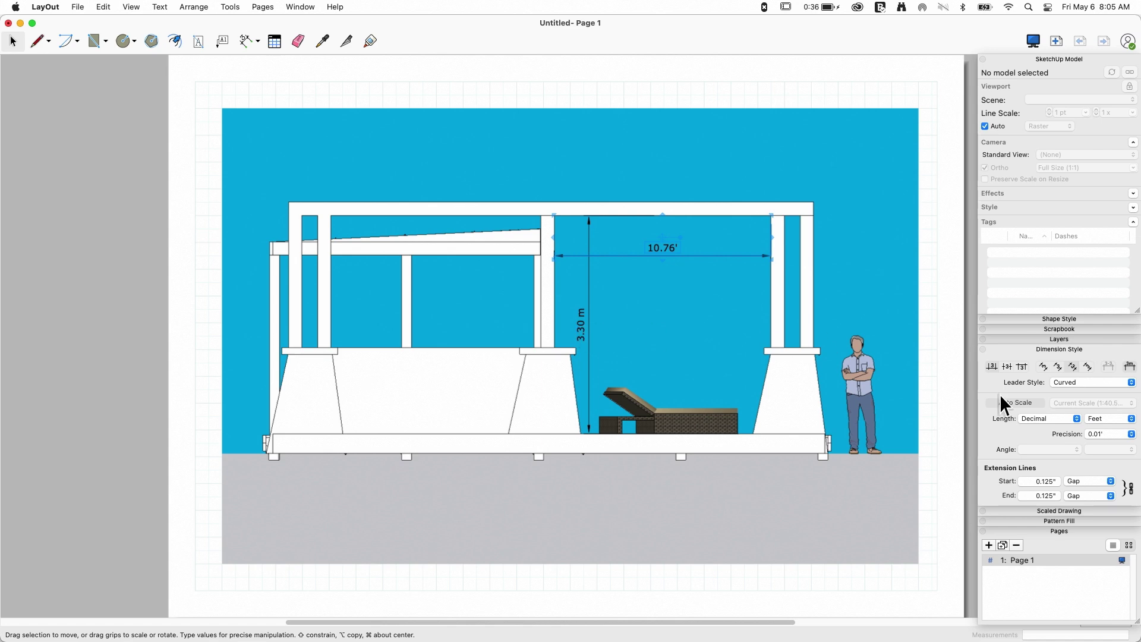
{"action": "left_click", "coordinate": [1108, 434]}
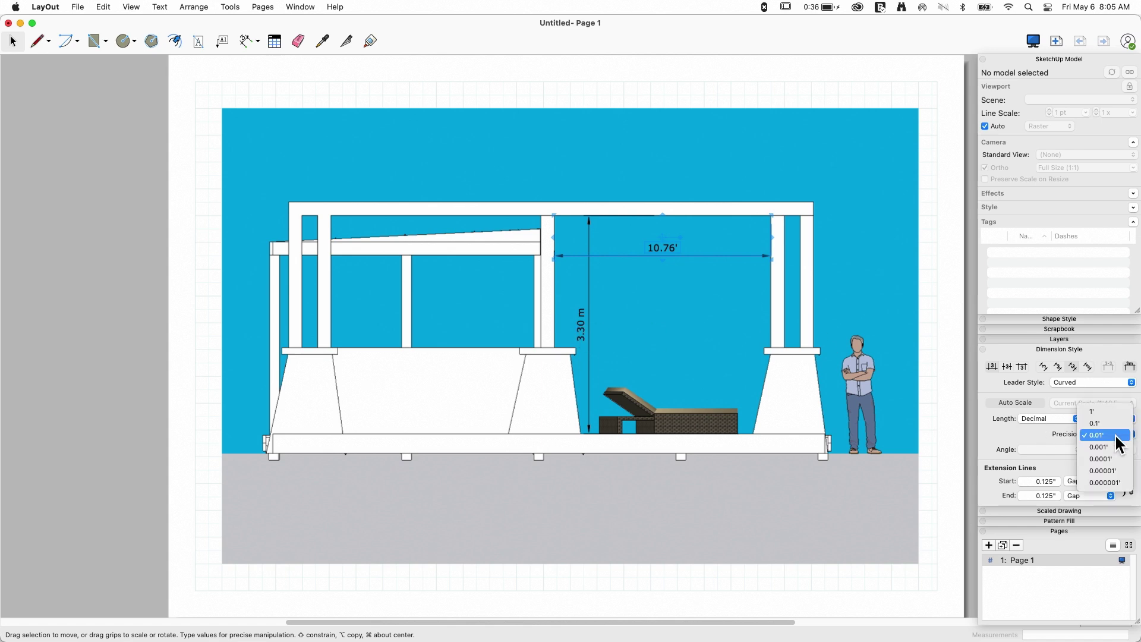
{"action": "left_click", "coordinate": [1084, 446]}
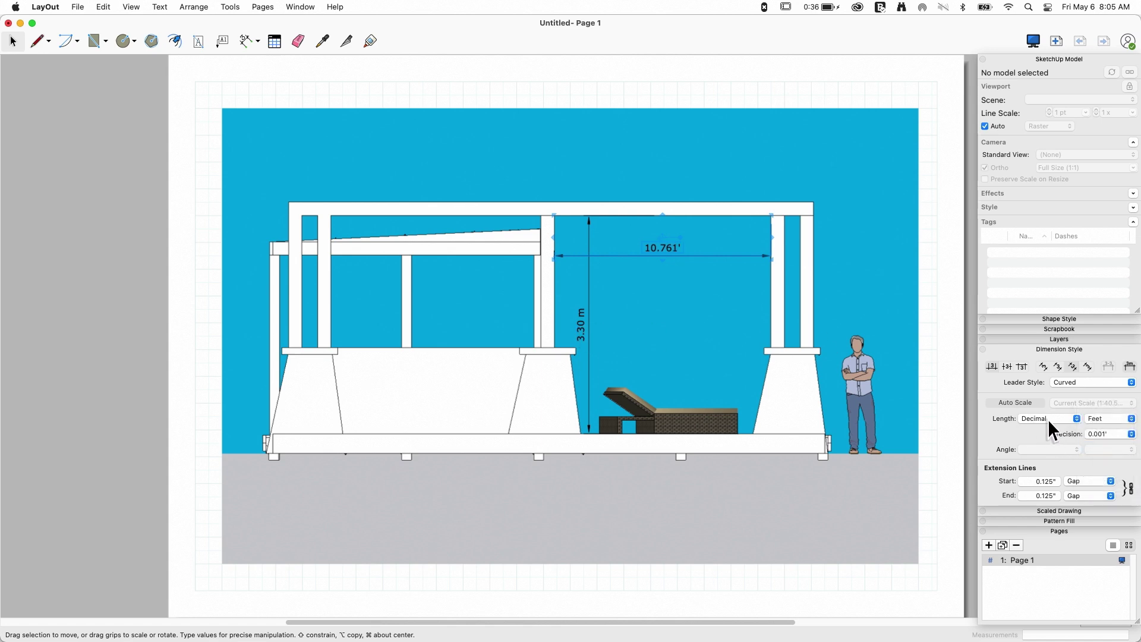
{"action": "left_click", "coordinate": [1047, 419]}
{"action": "left_click", "coordinate": [1067, 441]}
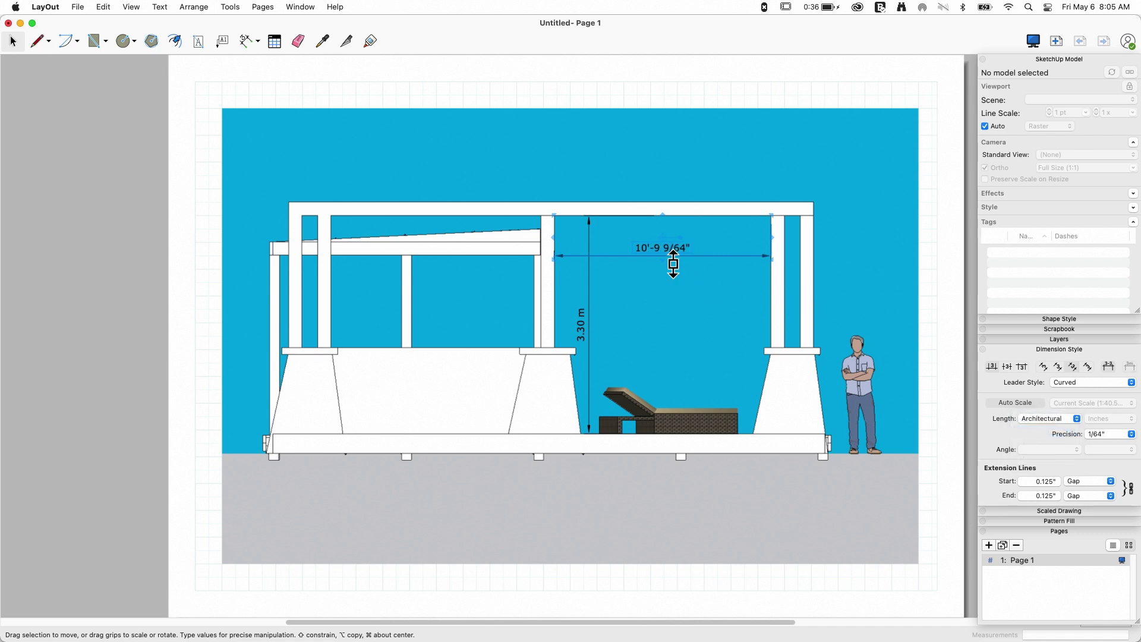
Round the horizontal dimension to 1/4" so it reads 10'-9 1/4"
{"action": "left_click", "coordinate": [1109, 435]}
{"action": "left_click", "coordinate": [1109, 411]}
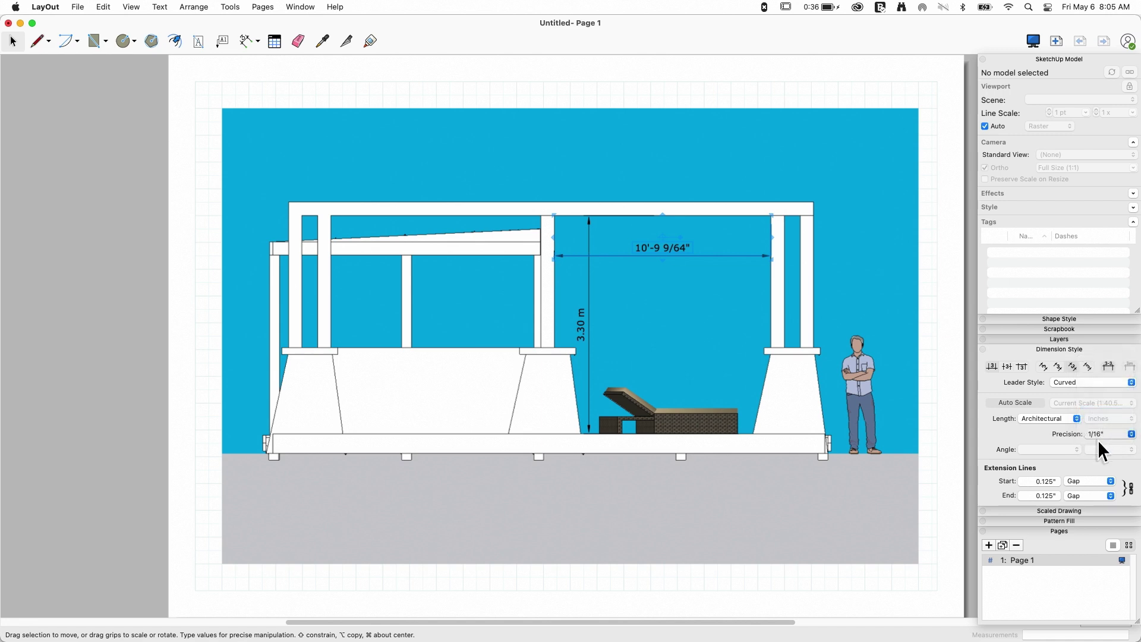
{"action": "left_click", "coordinate": [1113, 437]}
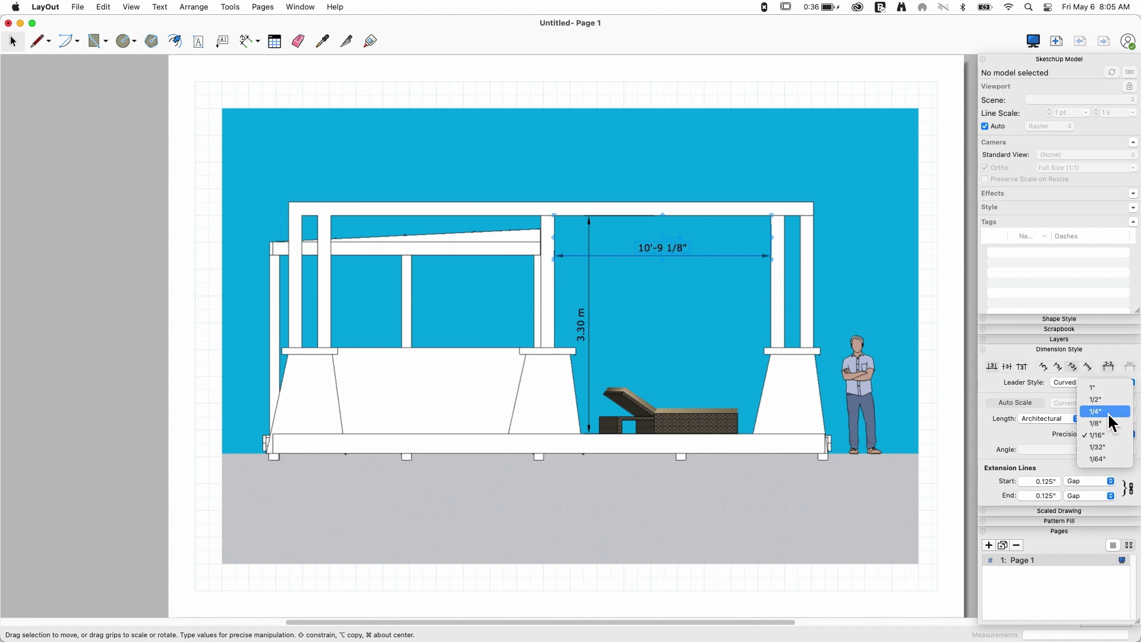
{"action": "left_click", "coordinate": [1109, 410]}
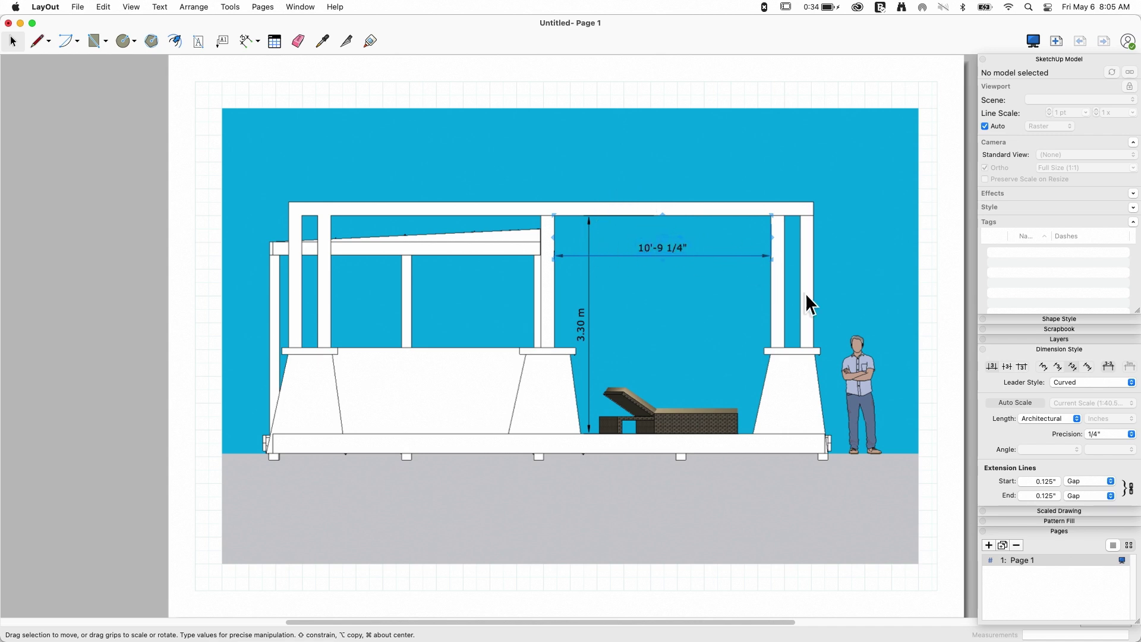
{"action": "left_click", "coordinate": [1020, 366]}
{"action": "left_click", "coordinate": [992, 366]}
{"action": "left_click", "coordinate": [106, 180]}
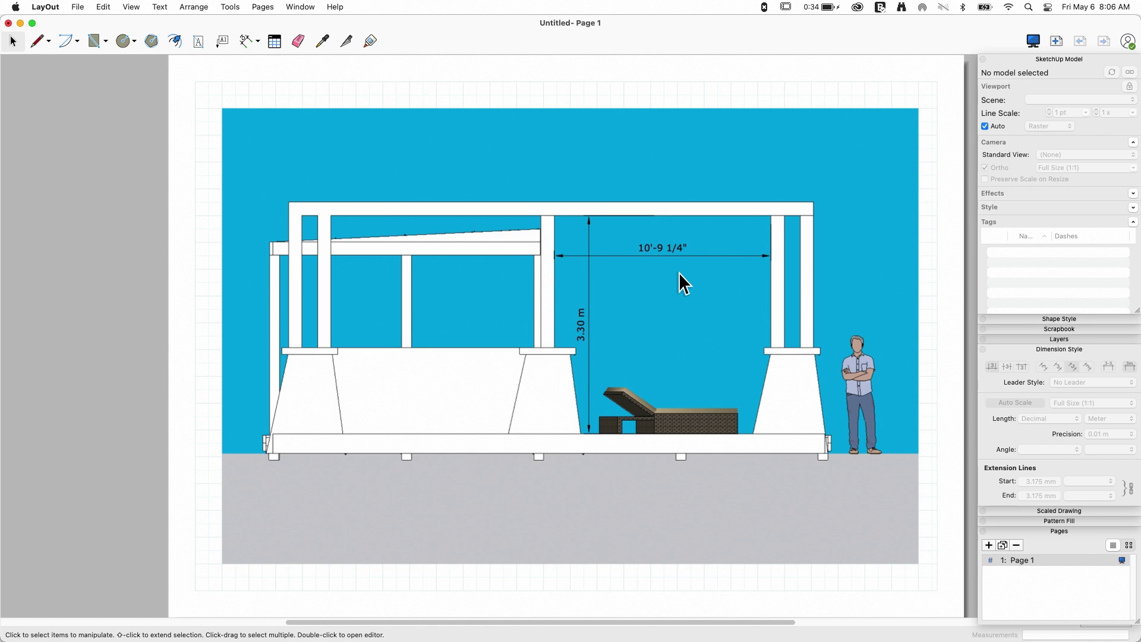
{"action": "scroll", "coordinate": [679, 272], "scroll_direction": "up", "scroll_amount": 6}
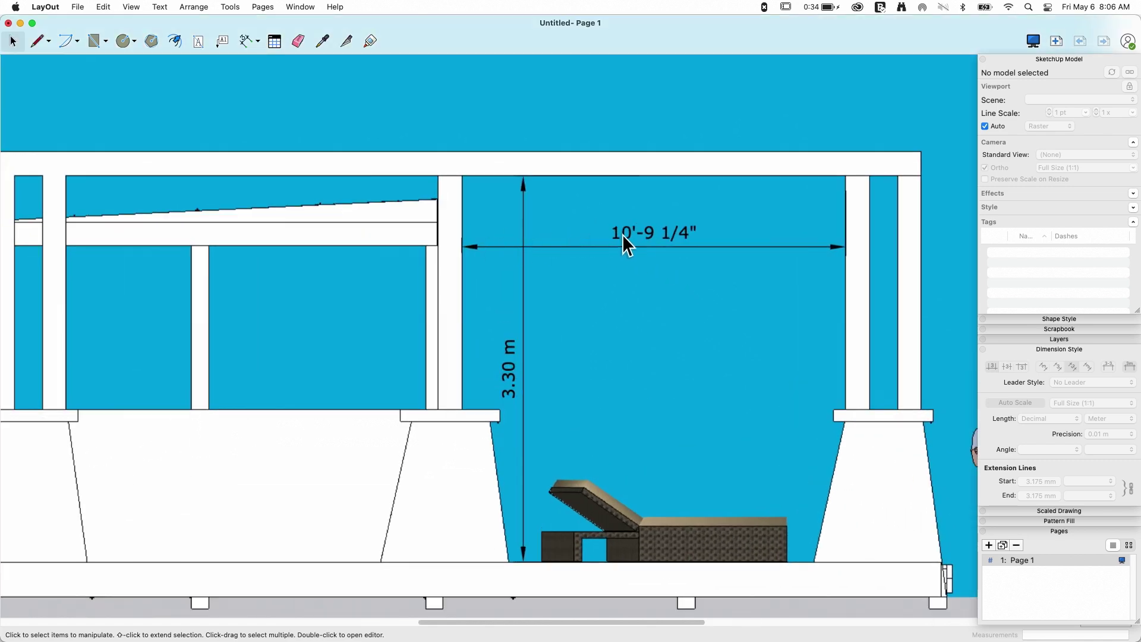
{"action": "scroll", "coordinate": [668, 237], "scroll_direction": "up", "scroll_amount": 2}
{"action": "scroll", "coordinate": [619, 223], "scroll_direction": "up", "scroll_amount": 5}
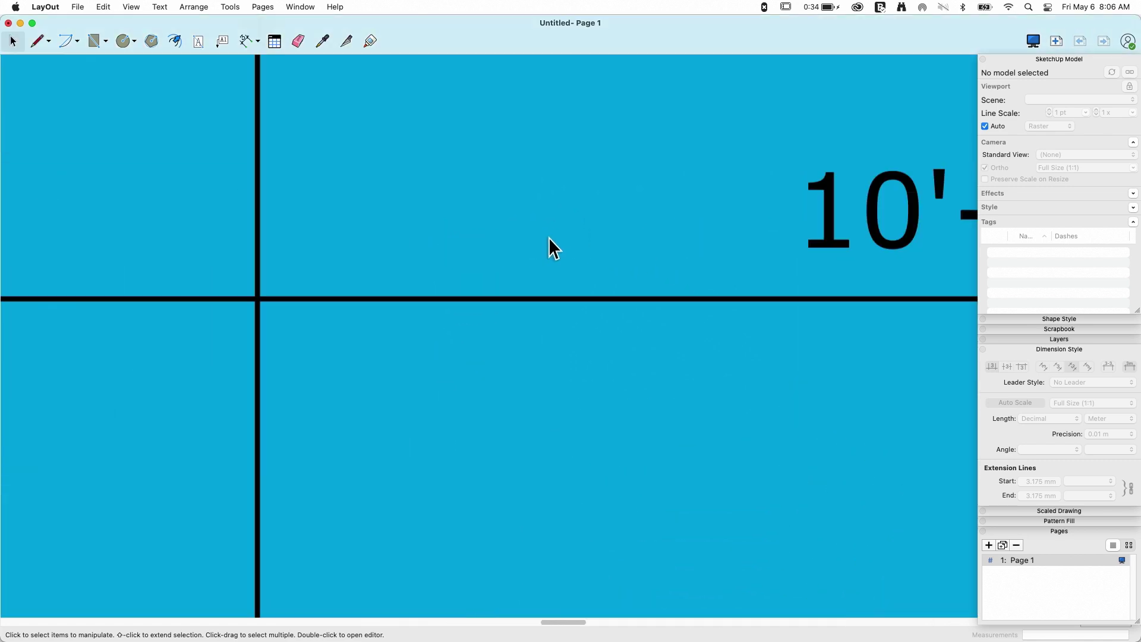
{"action": "scroll", "coordinate": [548, 237], "scroll_direction": "down", "scroll_amount": 1}
{"action": "scroll", "coordinate": [250, 254], "scroll_direction": "down", "scroll_amount": 1}
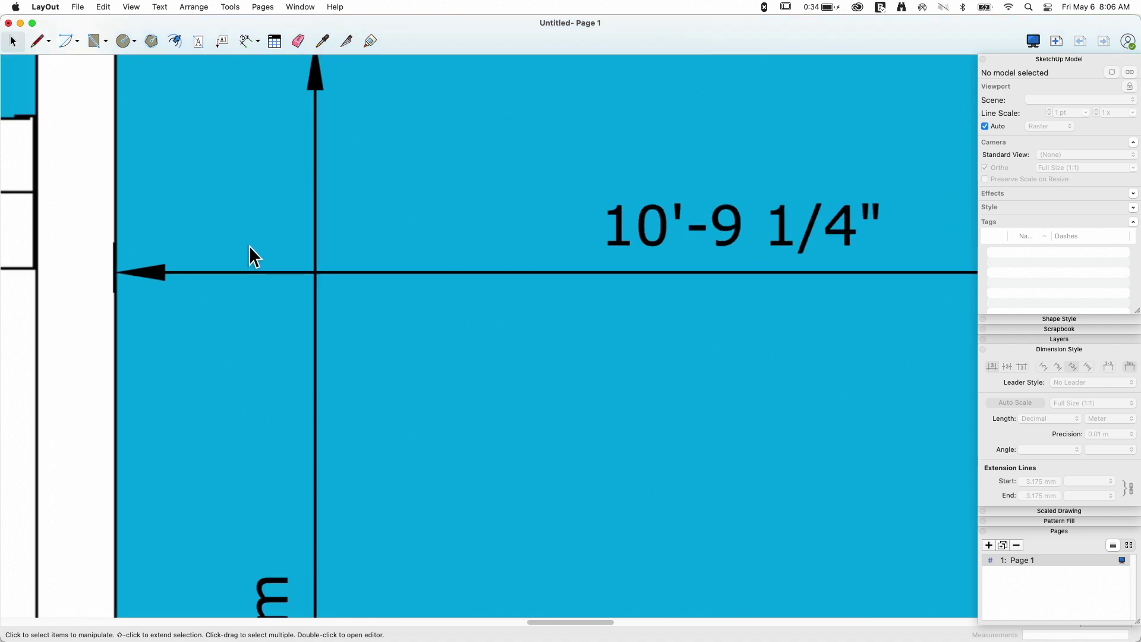
{"action": "scroll", "coordinate": [275, 262], "scroll_direction": "down", "scroll_amount": 6}
{"action": "scroll", "coordinate": [665, 520], "scroll_direction": "up", "scroll_amount": 3}
{"action": "scroll", "coordinate": [665, 521], "scroll_direction": "up", "scroll_amount": 3}
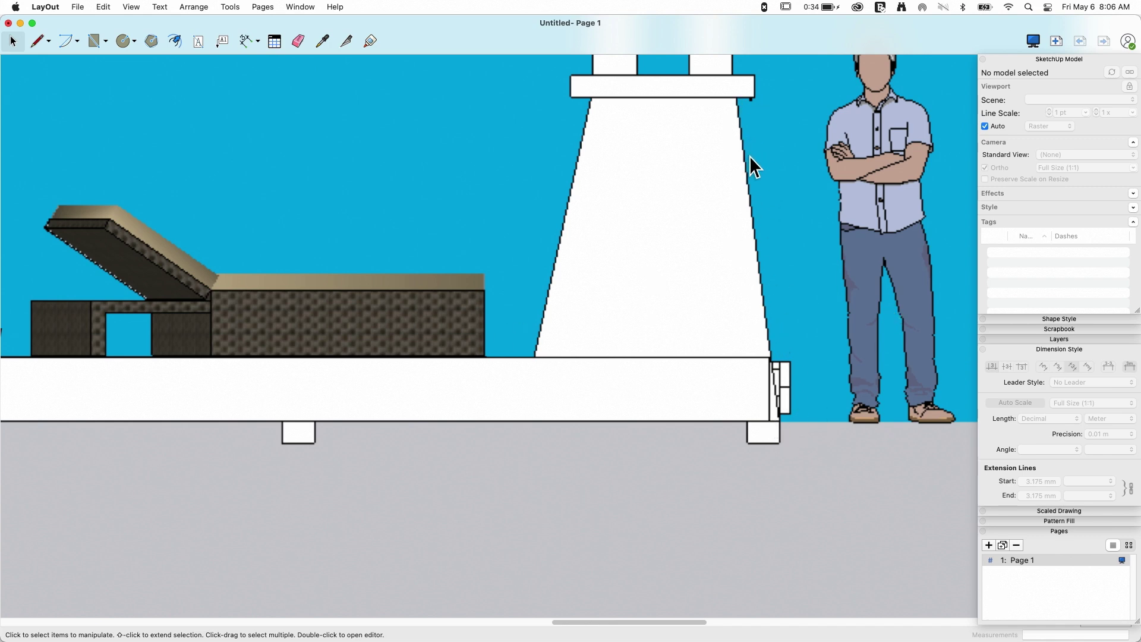
{"action": "scroll", "coordinate": [823, 459], "scroll_direction": "down", "scroll_amount": 6}
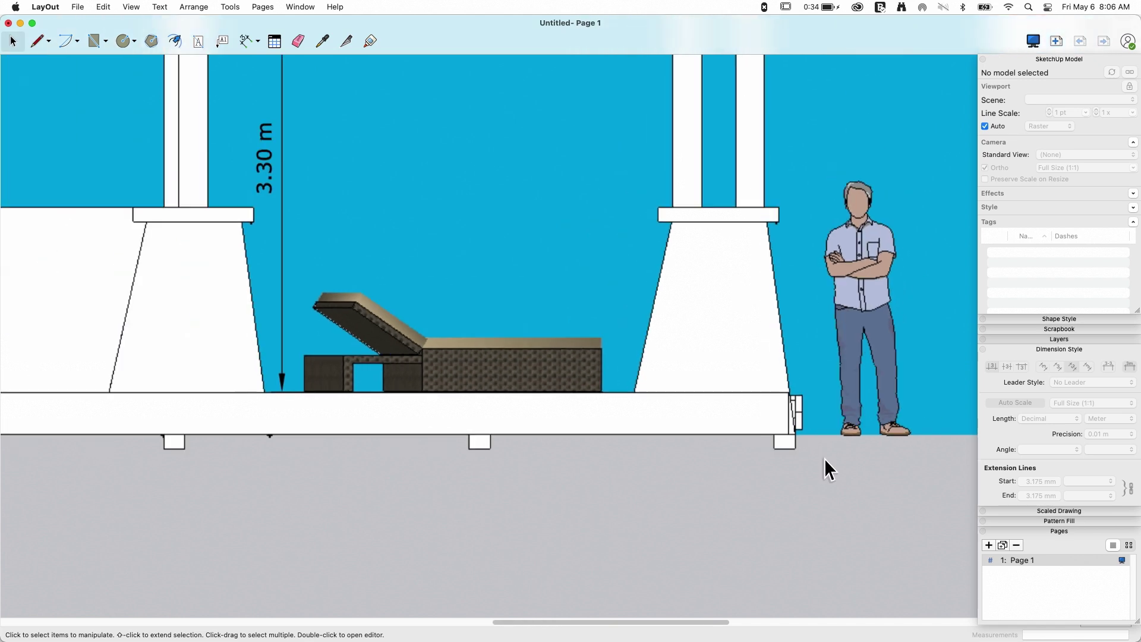
{"action": "scroll", "coordinate": [710, 311], "scroll_direction": "up", "scroll_amount": 2}
{"action": "scroll", "coordinate": [575, 144], "scroll_direction": "up", "scroll_amount": 4}
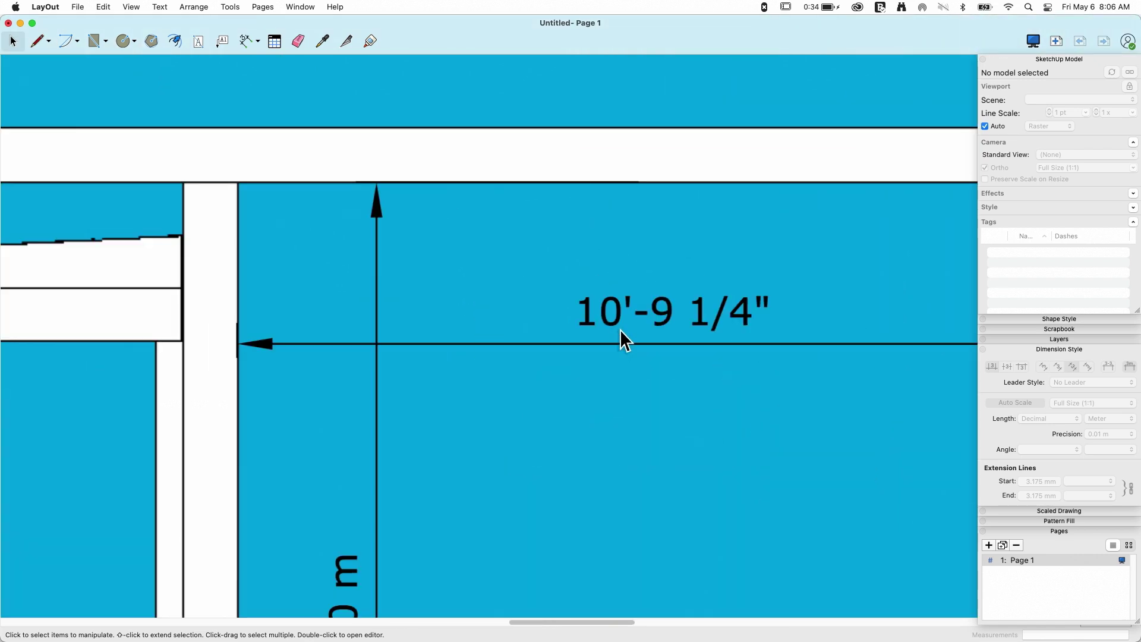
{"action": "scroll", "coordinate": [619, 329], "scroll_direction": "up", "scroll_amount": 5}
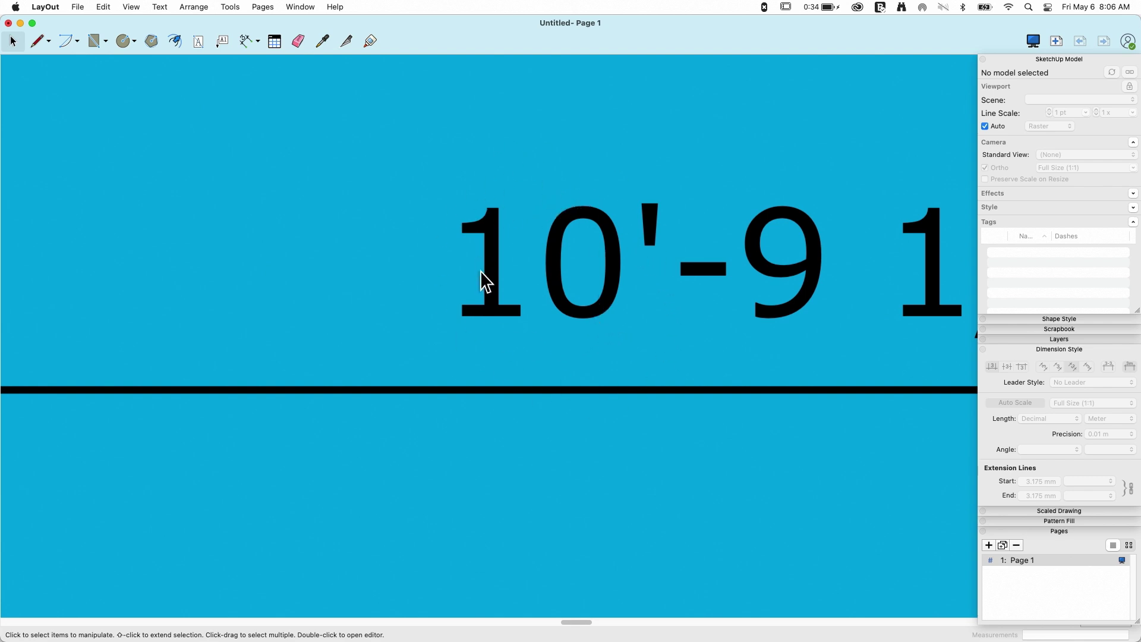
{"action": "scroll", "coordinate": [489, 297], "scroll_direction": "down", "scroll_amount": 5}
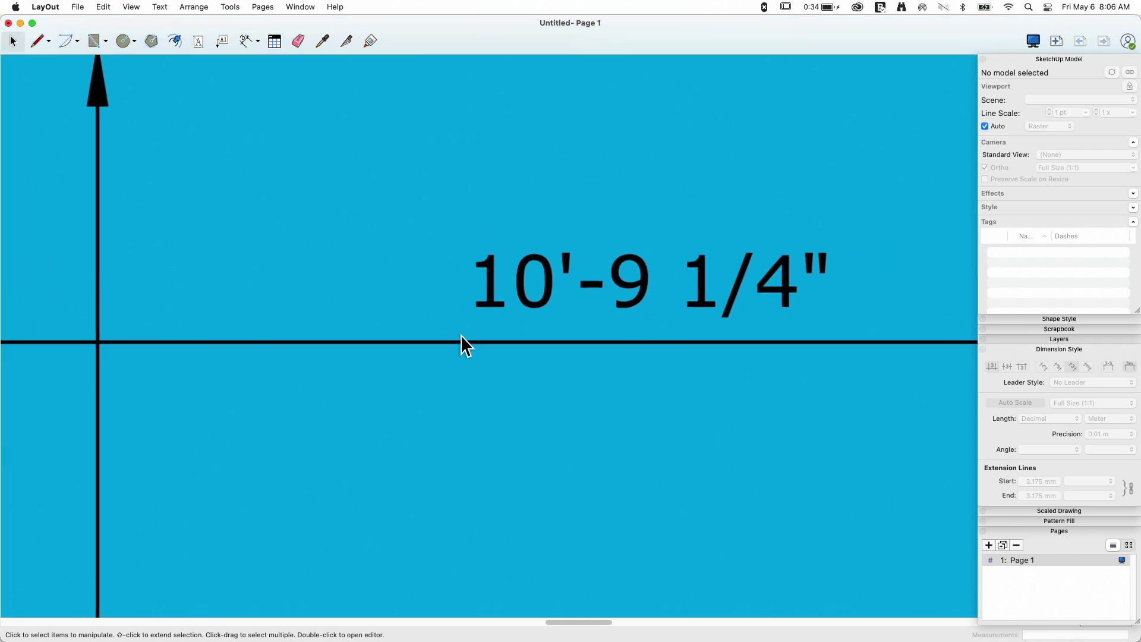
{"action": "scroll", "coordinate": [535, 273], "scroll_direction": "down", "scroll_amount": 10}
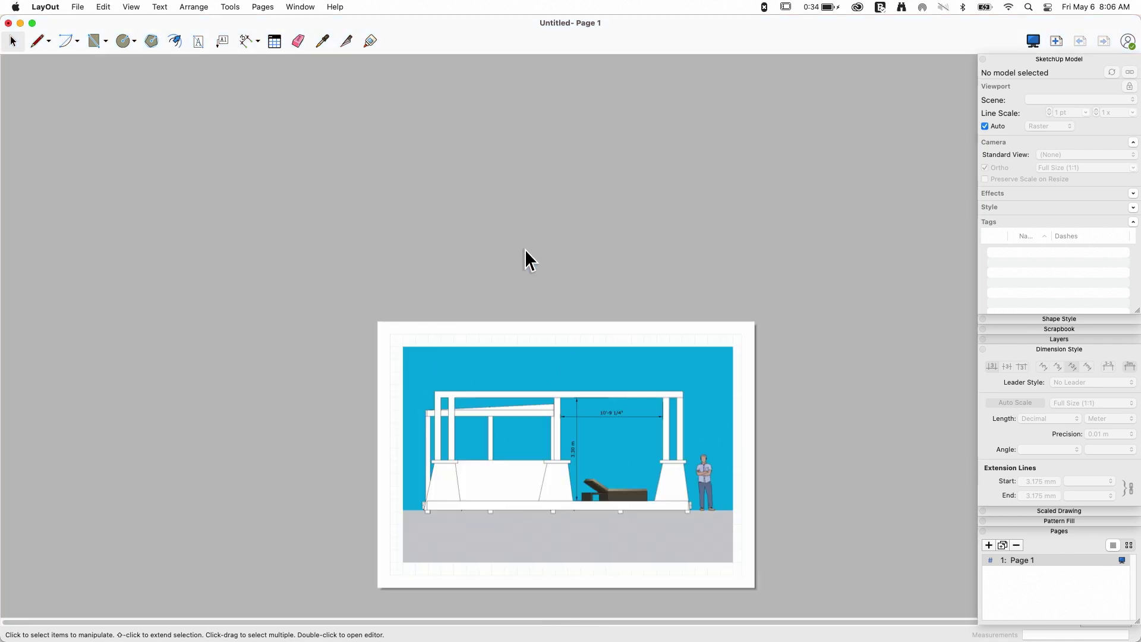
{"action": "scroll", "coordinate": [619, 501], "scroll_direction": "up", "scroll_amount": 4}
{"action": "scroll", "coordinate": [559, 373], "scroll_direction": "up", "scroll_amount": 3}
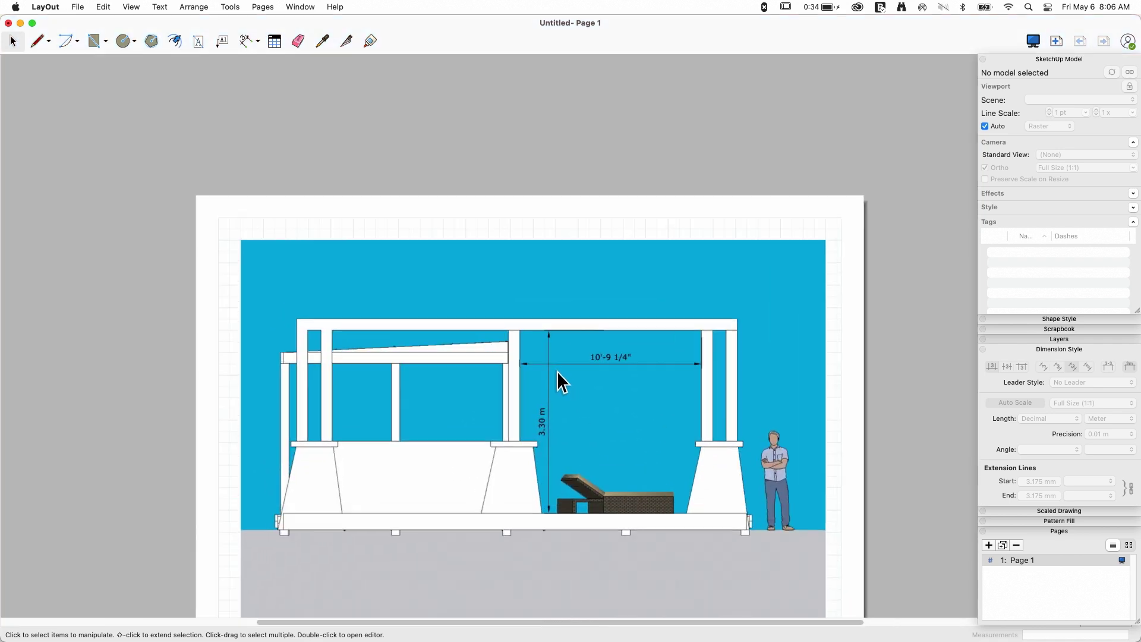
{"action": "scroll", "coordinate": [568, 190], "scroll_direction": "down", "scroll_amount": 2}
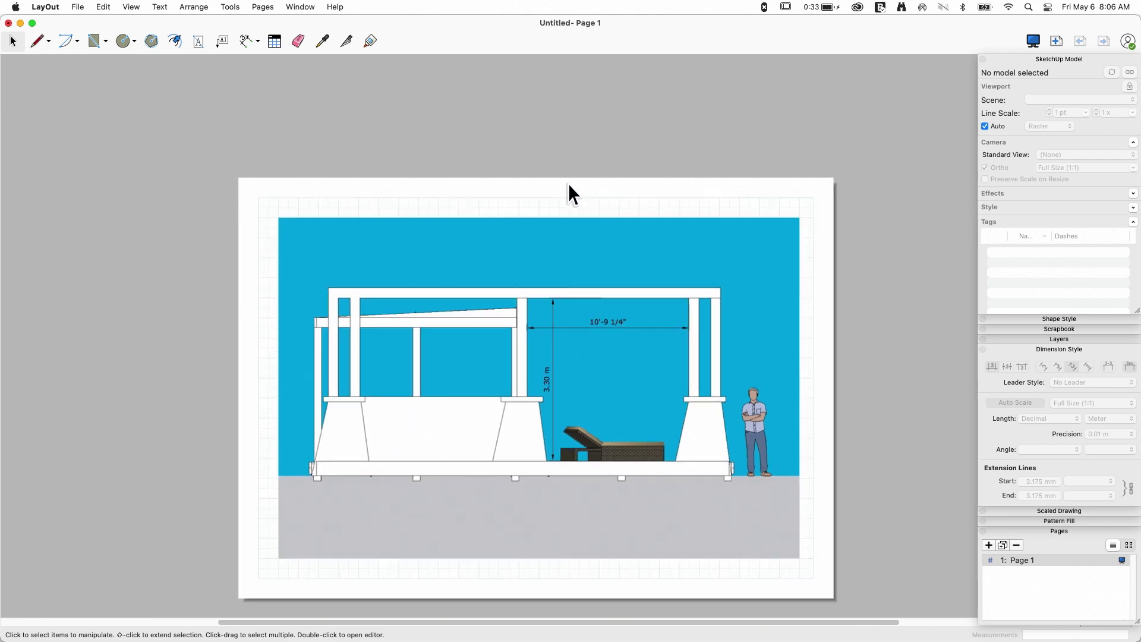
{"action": "scroll", "coordinate": [574, 525], "scroll_direction": "up", "scroll_amount": 3}
{"action": "scroll", "coordinate": [574, 525], "scroll_direction": "down", "scroll_amount": 1}
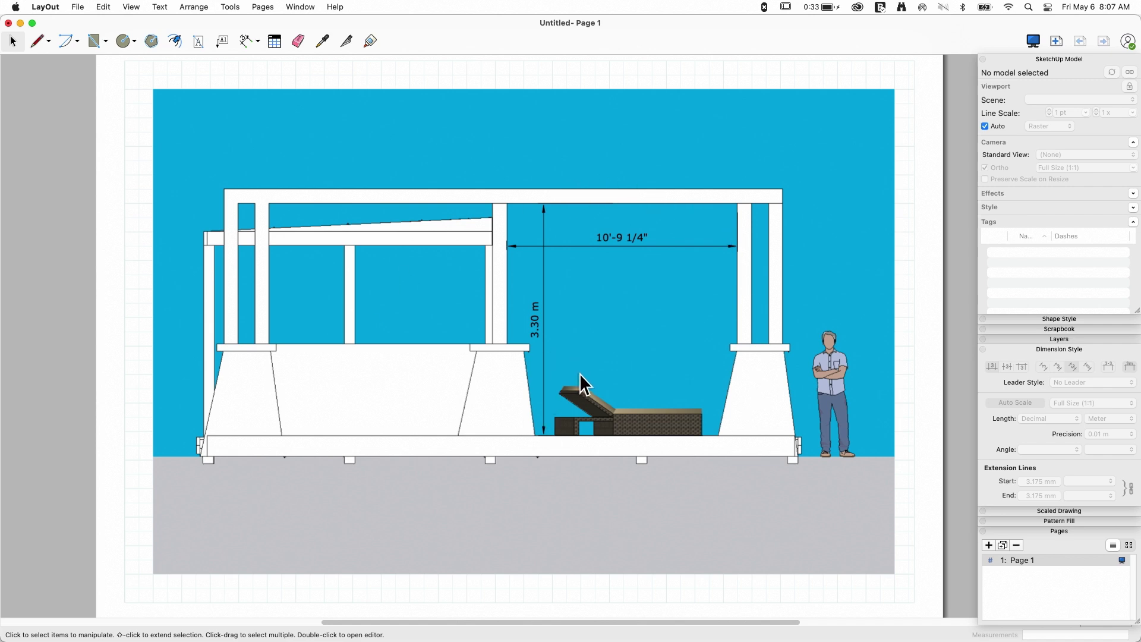
Replace the vertical 3.30 m dimension's label with the custom text "3 M"
{"action": "left_click", "coordinate": [539, 322]}
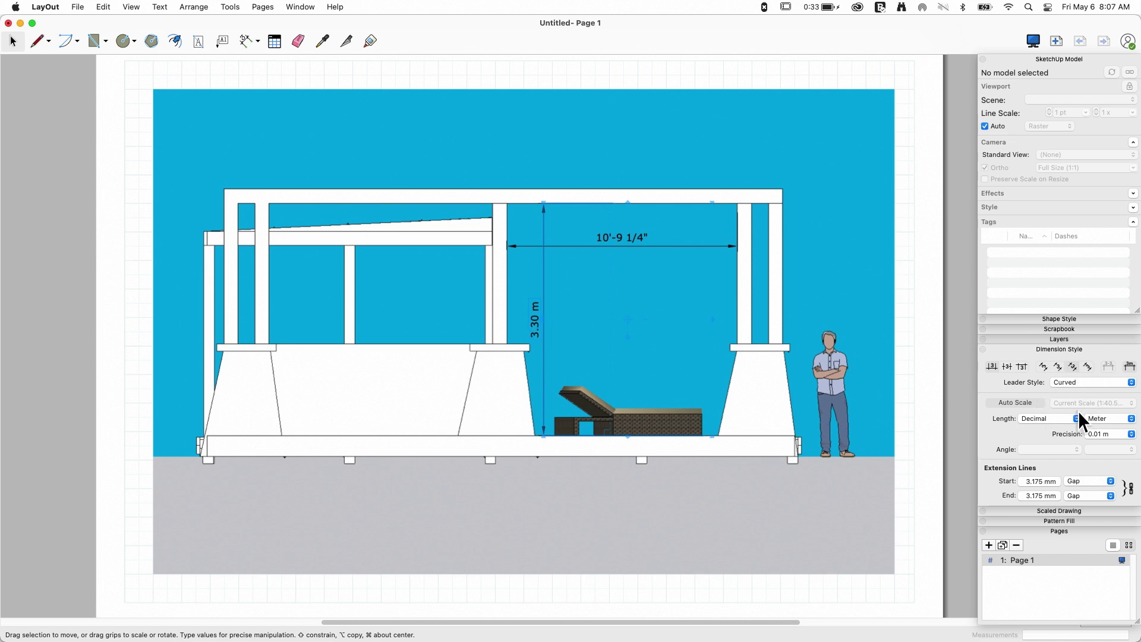
{"action": "double_click", "coordinate": [535, 331]}
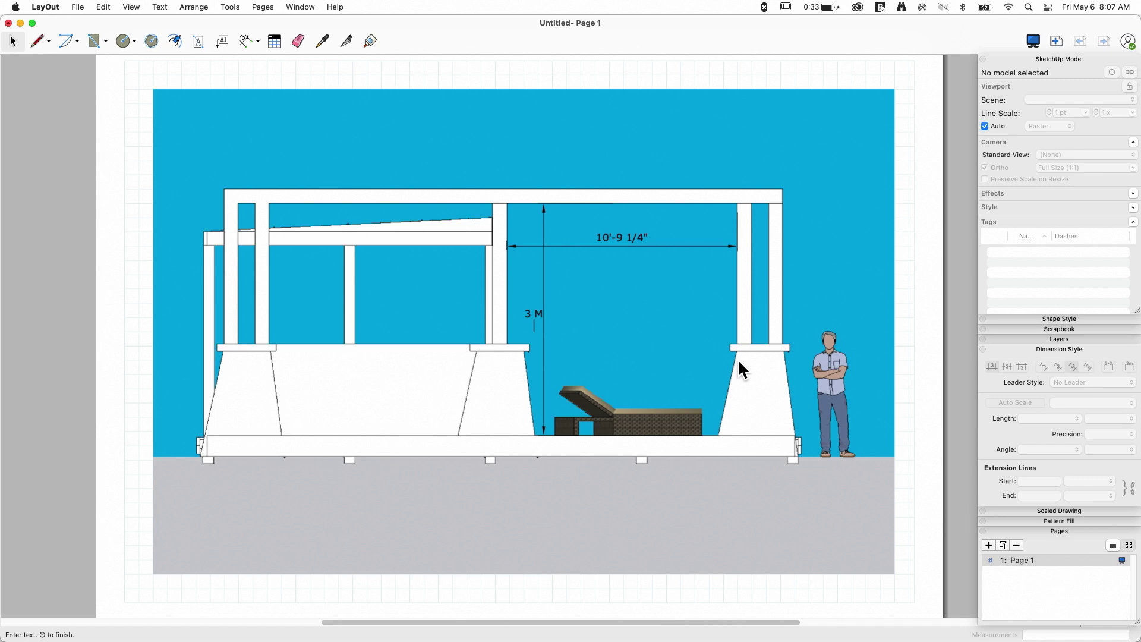
{"action": "left_click", "coordinate": [837, 178]}
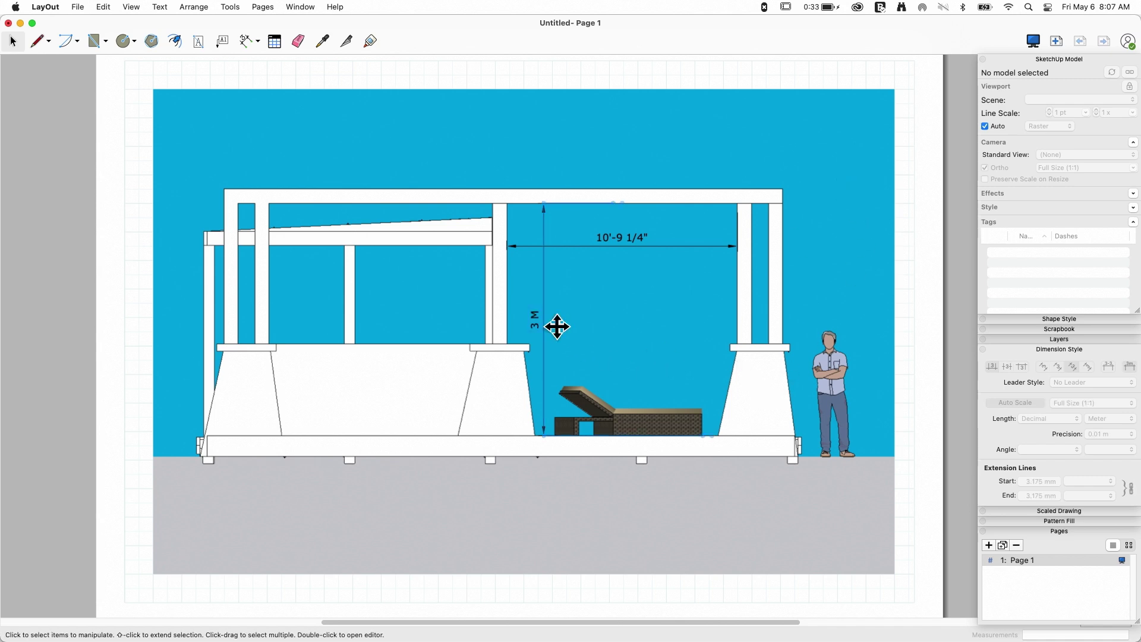